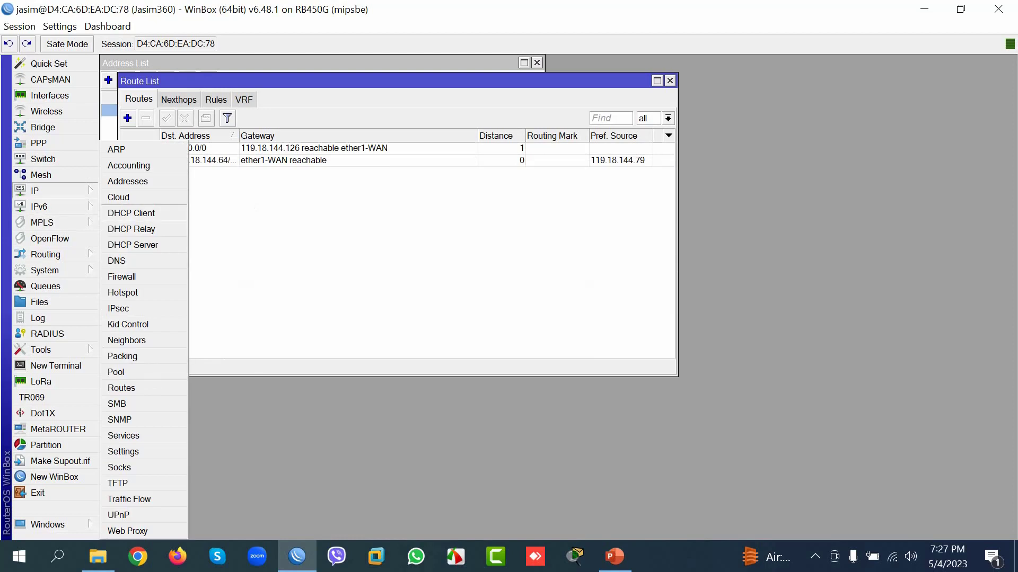
# Check the DNS server settings, accept them, and ping 8.8.8.8 from a new terminal.
pyautogui.click(114, 260)
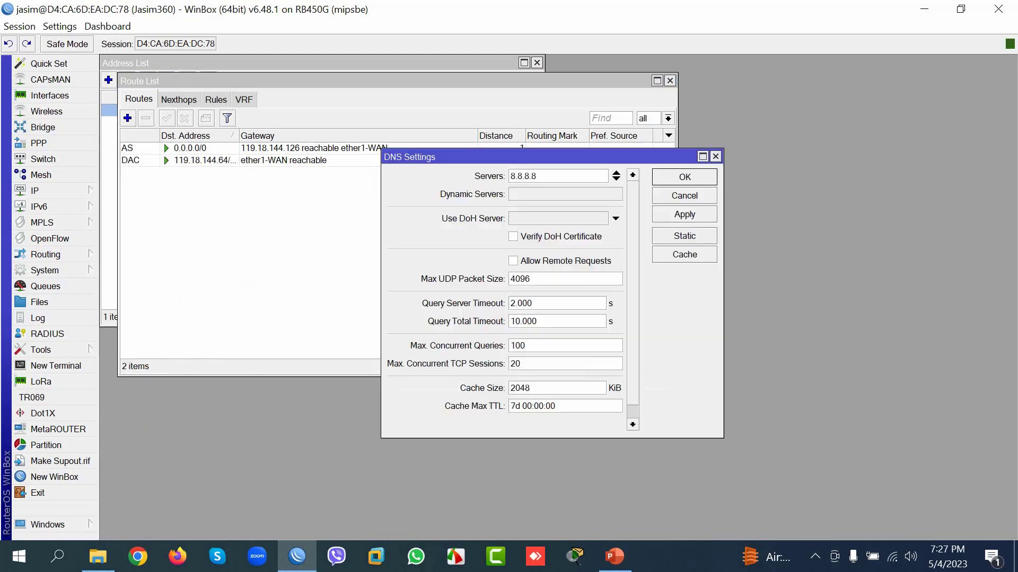
pyautogui.press('Return')
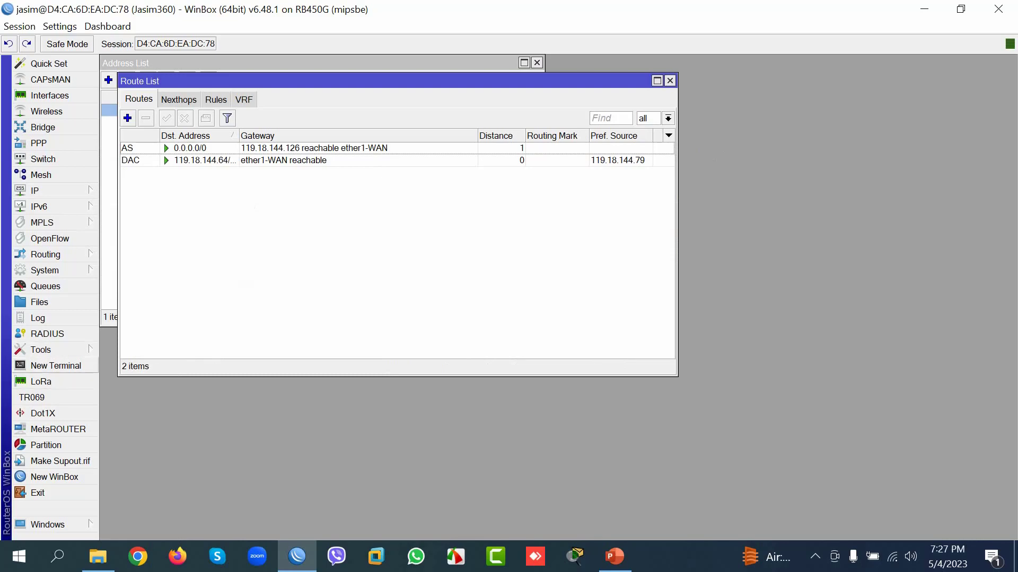
pyautogui.click(55, 366)
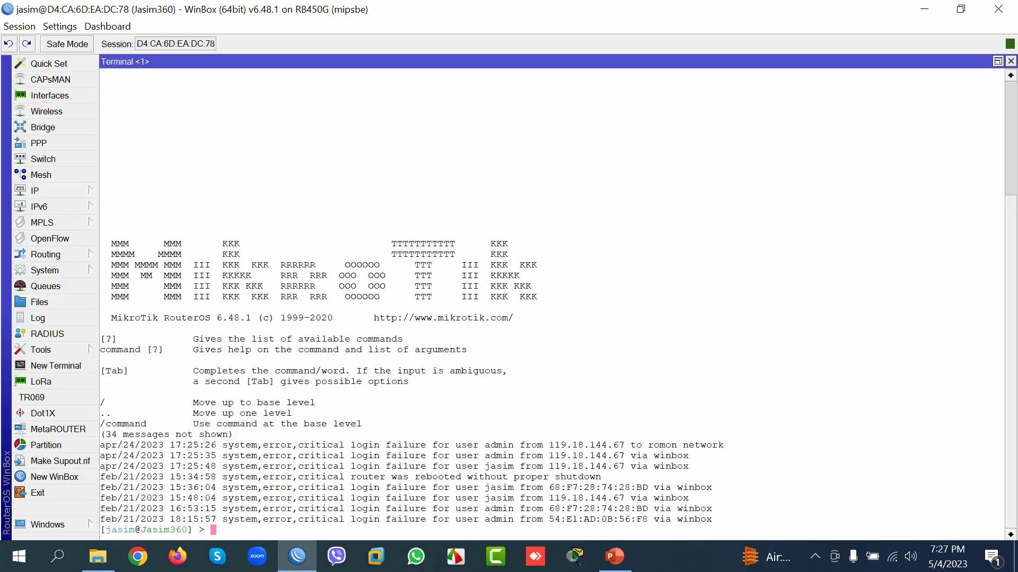
pyautogui.write('ping 8.8.8.8')
pyautogui.press('Return')
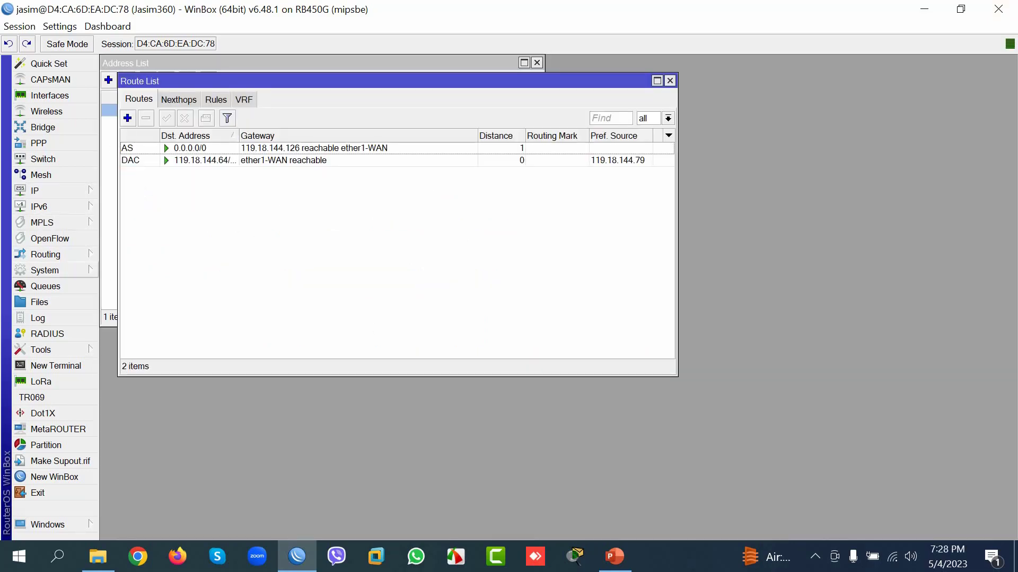
# Set the router's system identity to ISP.
pyautogui.click(48, 271)
pyautogui.click(122, 198)
pyautogui.write('ISP')
pyautogui.press('Return')
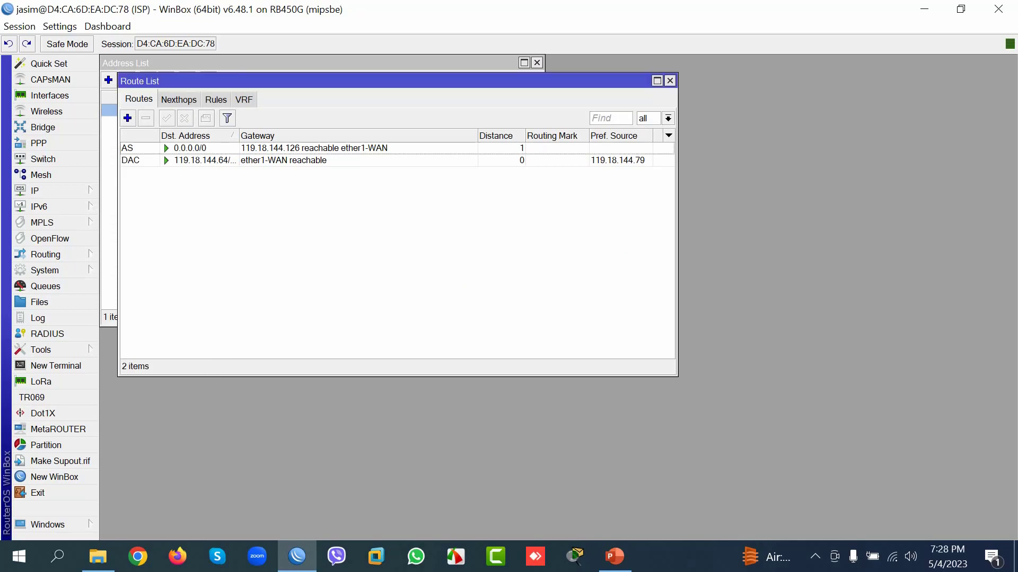
# Add the LAN address 192.168.1.1/24 from the PowerPoint network diagram to interface ether2-LAN.
pyautogui.click(43, 191)
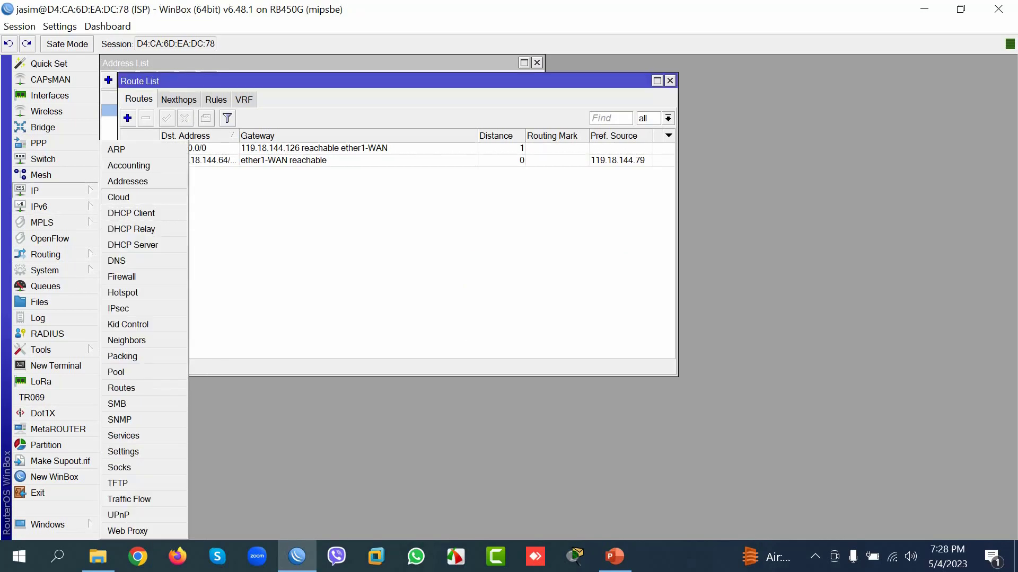
pyautogui.click(128, 182)
pyautogui.click(108, 80)
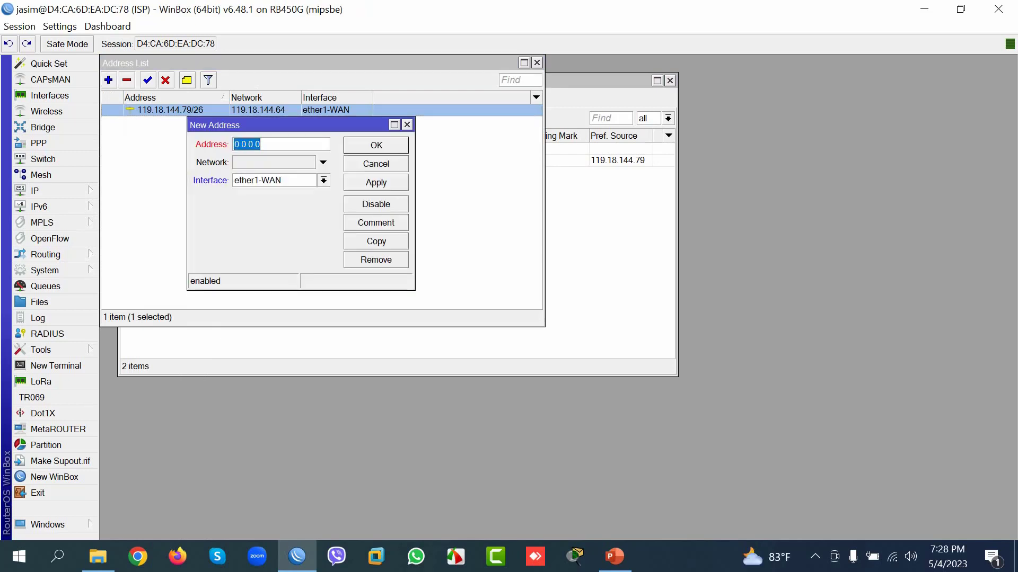
pyautogui.write('1')
pyautogui.click(614, 556)
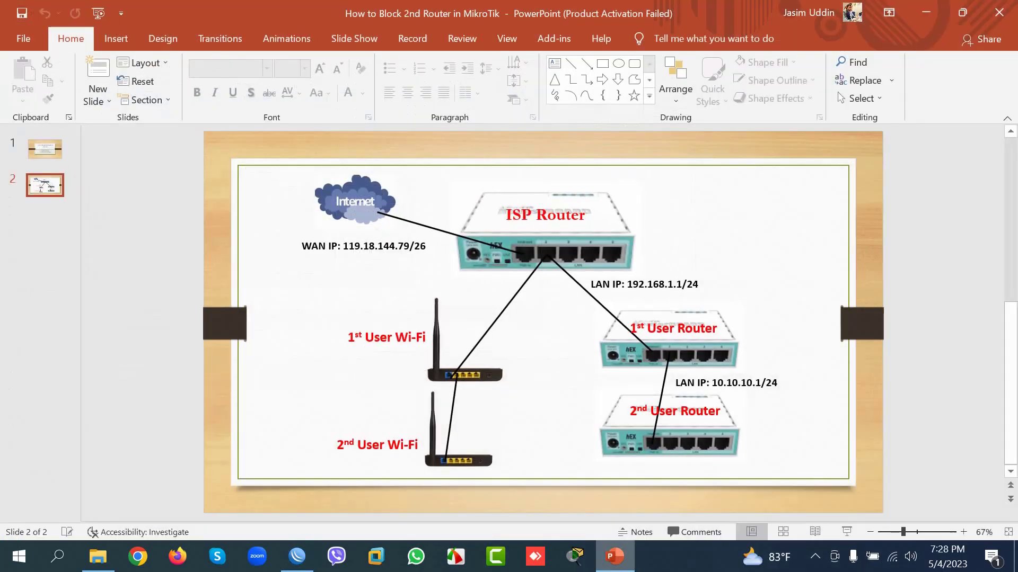
pyautogui.click(615, 556)
pyautogui.write('1')
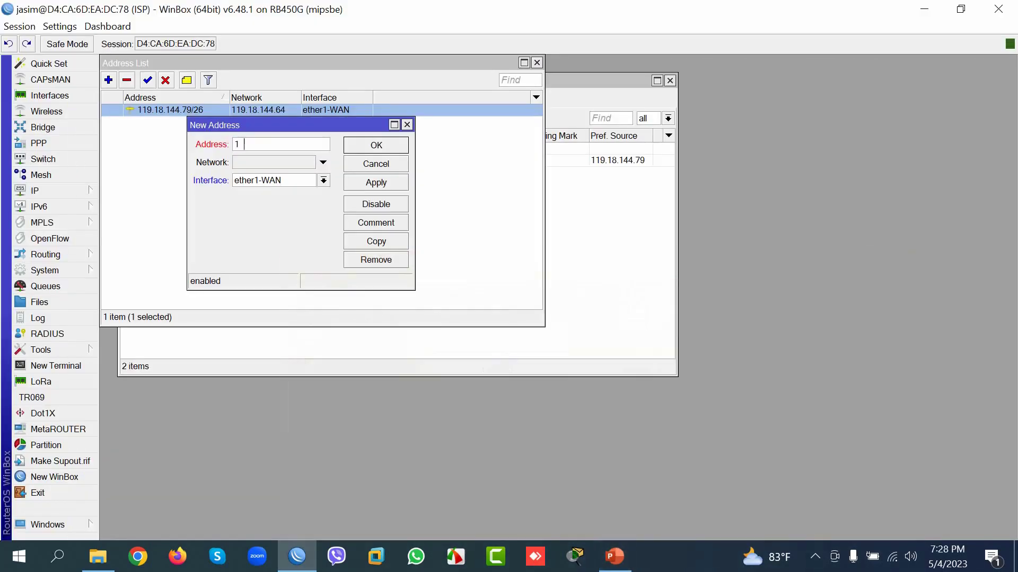
pyautogui.write('92.168.1.1/24')
pyautogui.click(323, 181)
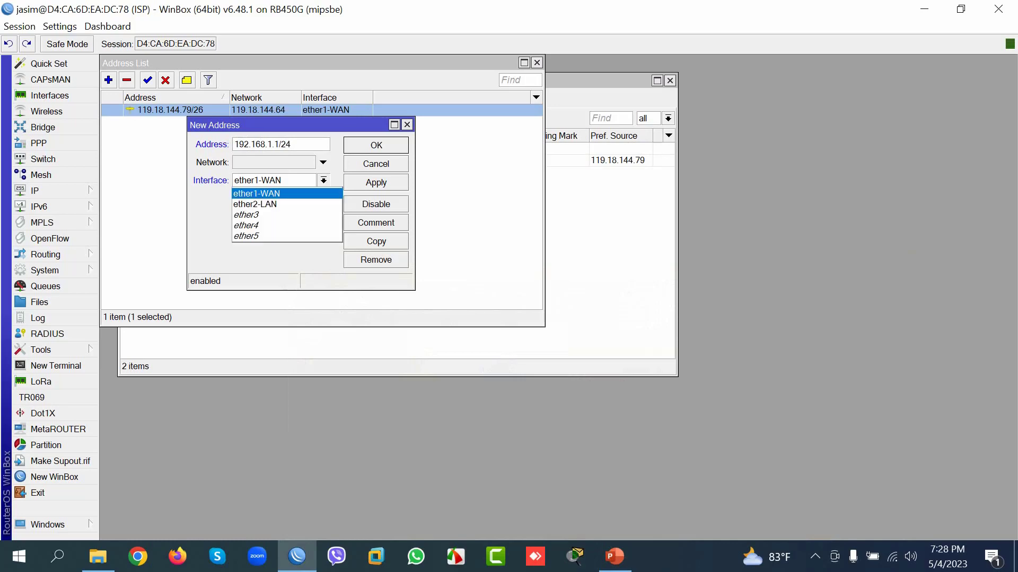
pyautogui.click(265, 204)
pyautogui.click(376, 183)
pyautogui.click(375, 145)
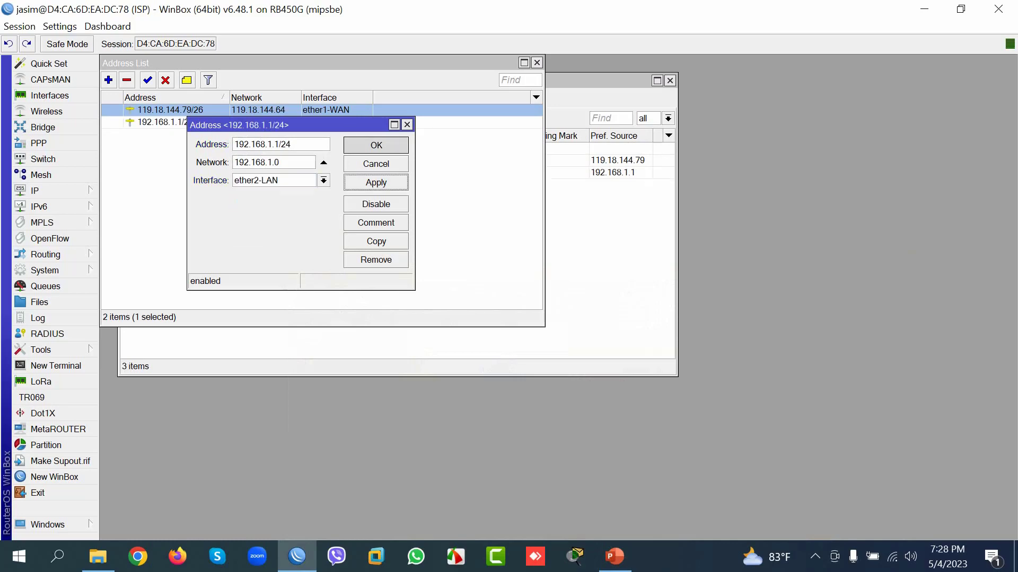
# Delete the existing masquerade rule from the firewall's NAT rules.
pyautogui.click(35, 190)
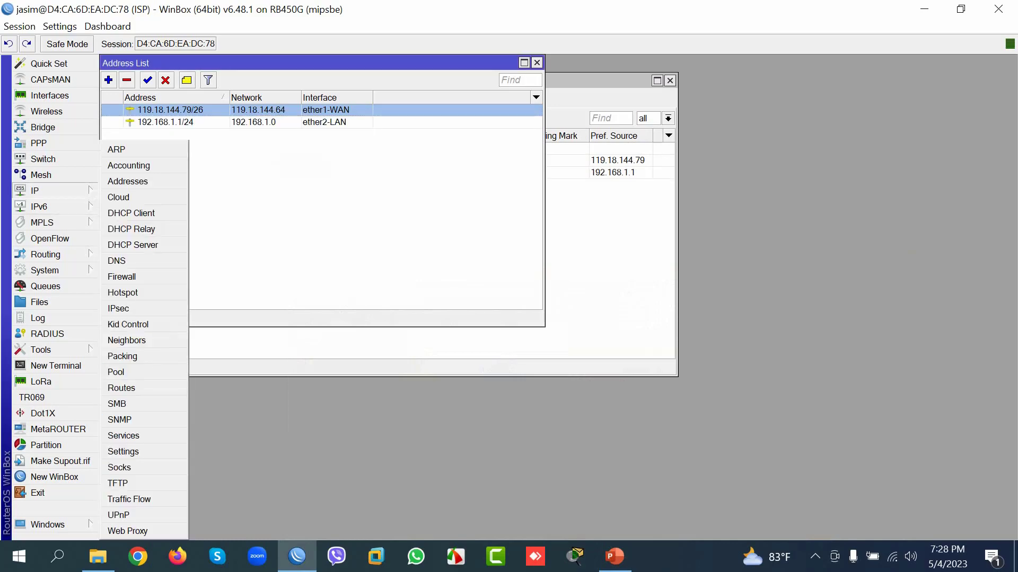
pyautogui.click(122, 276)
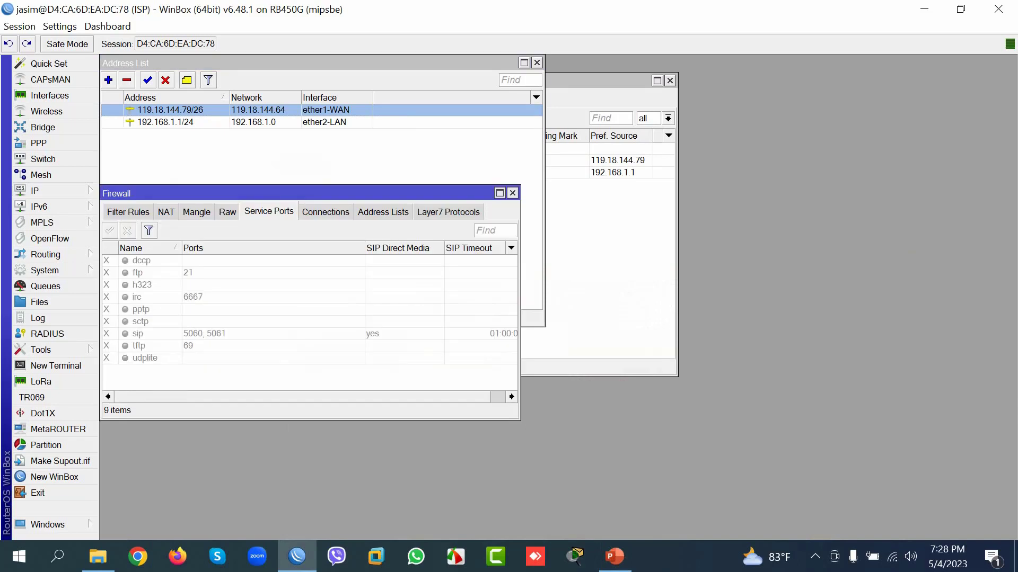
pyautogui.click(166, 212)
pyautogui.click(180, 260)
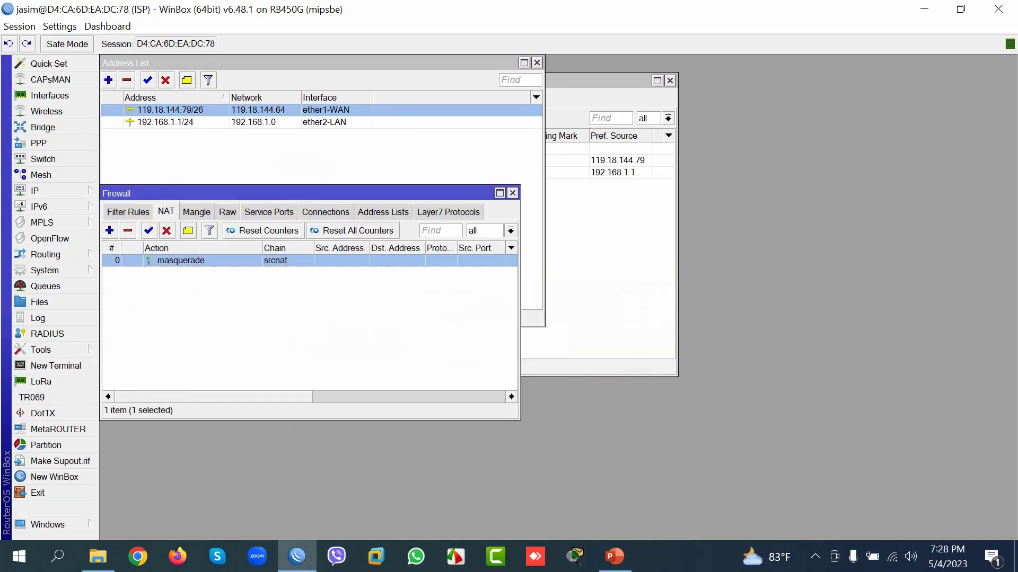
pyautogui.click(128, 230)
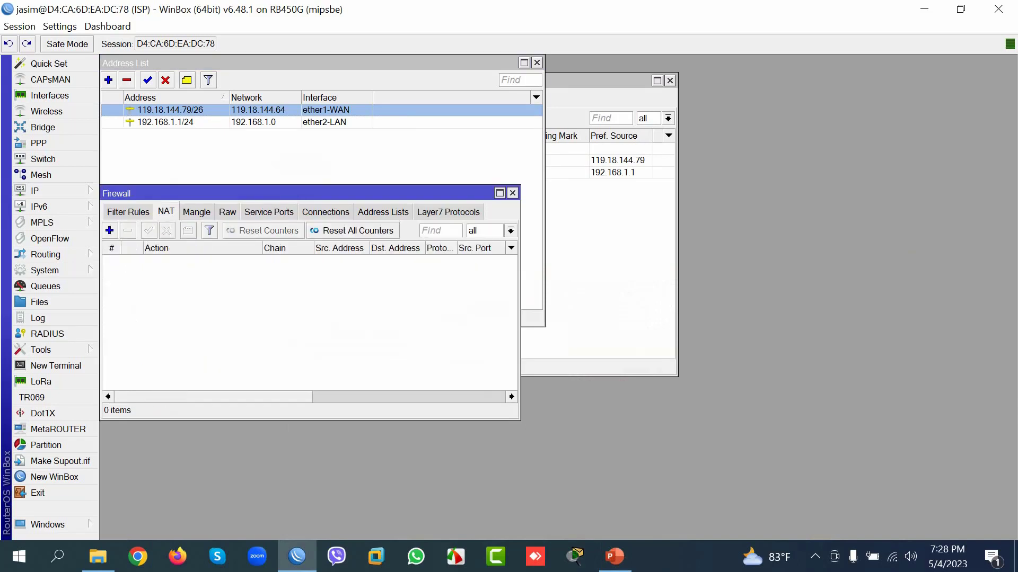
# Add a firewall NAT rule with chain srcnat and action masquerade.
pyautogui.click(109, 231)
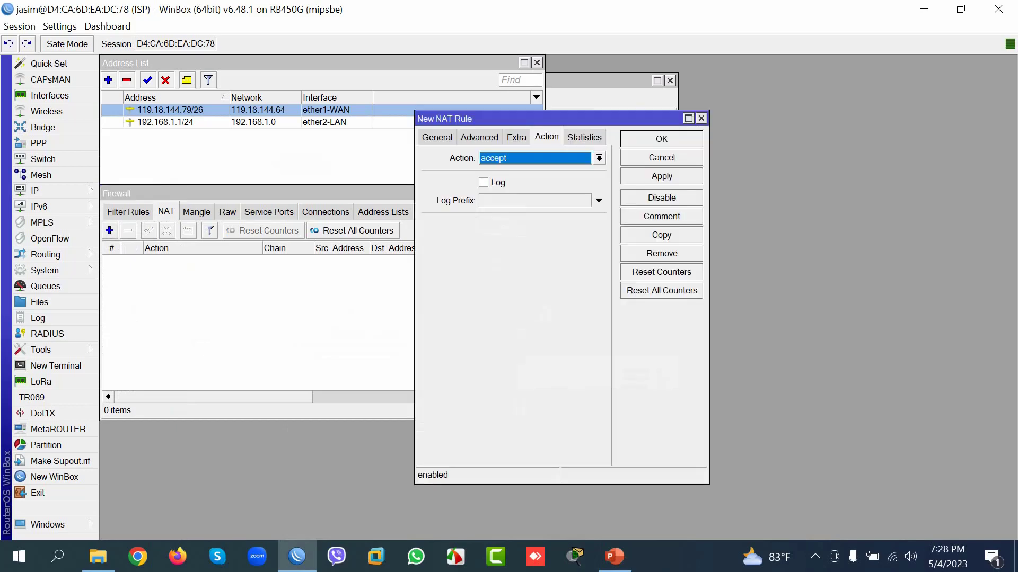
pyautogui.click(436, 137)
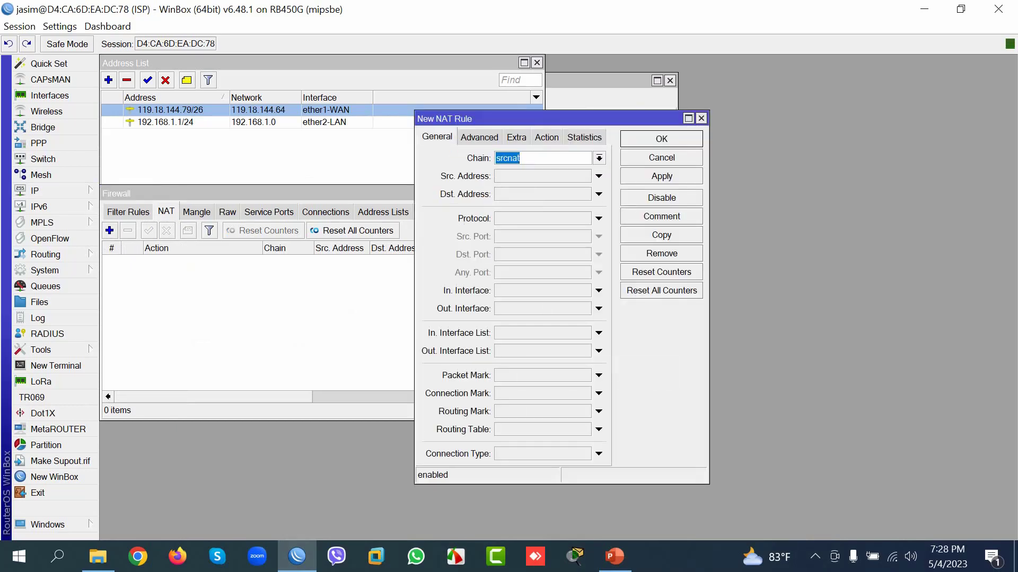
pyautogui.click(547, 137)
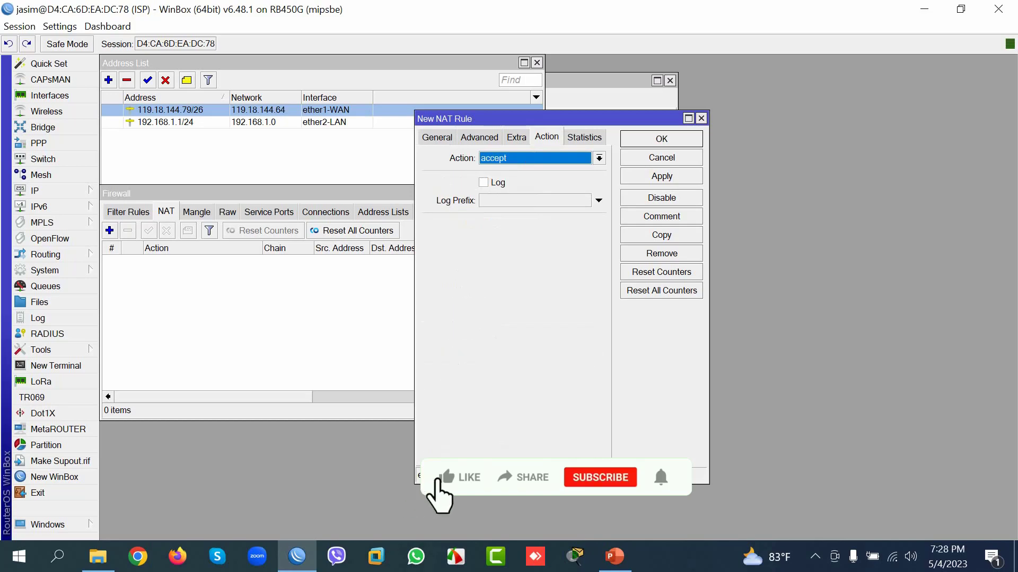
pyautogui.click(599, 158)
pyautogui.click(503, 235)
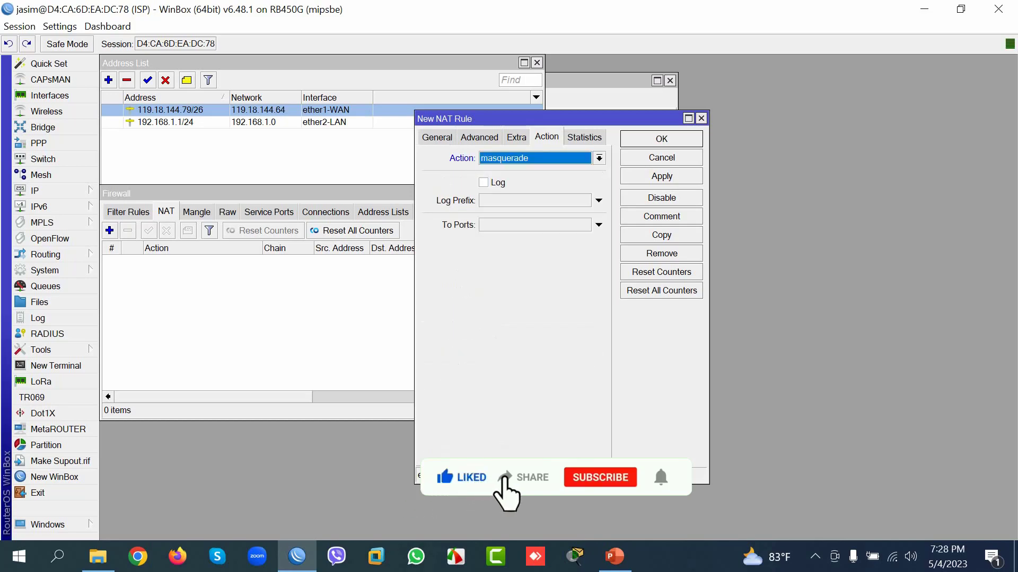
pyautogui.click(662, 176)
pyautogui.click(661, 138)
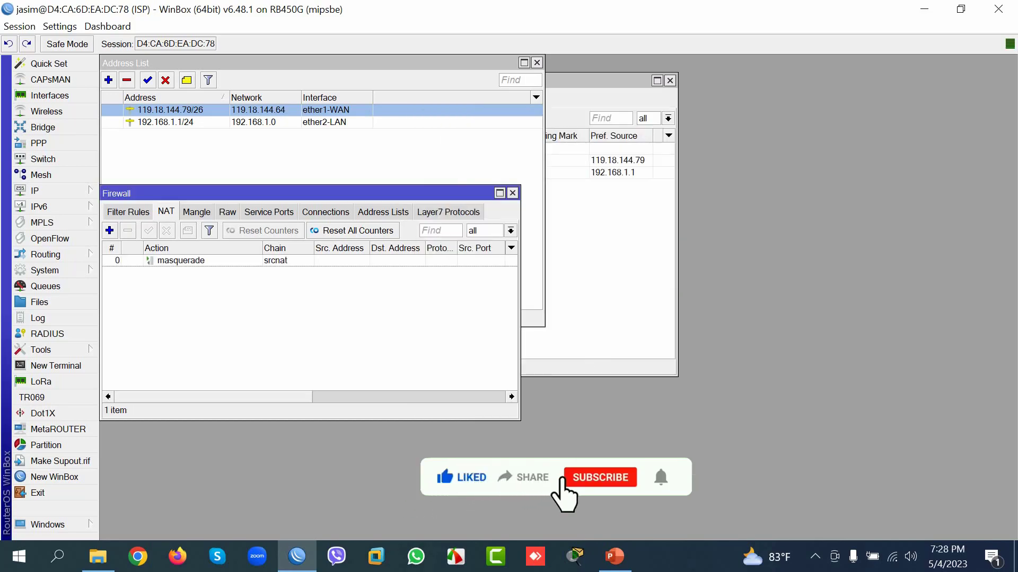
# Widen the Firewall and Address List windows and select the 192.168.1.1/24 address entry.
pyautogui.moveTo(520, 254); pyautogui.dragTo(596, 254)
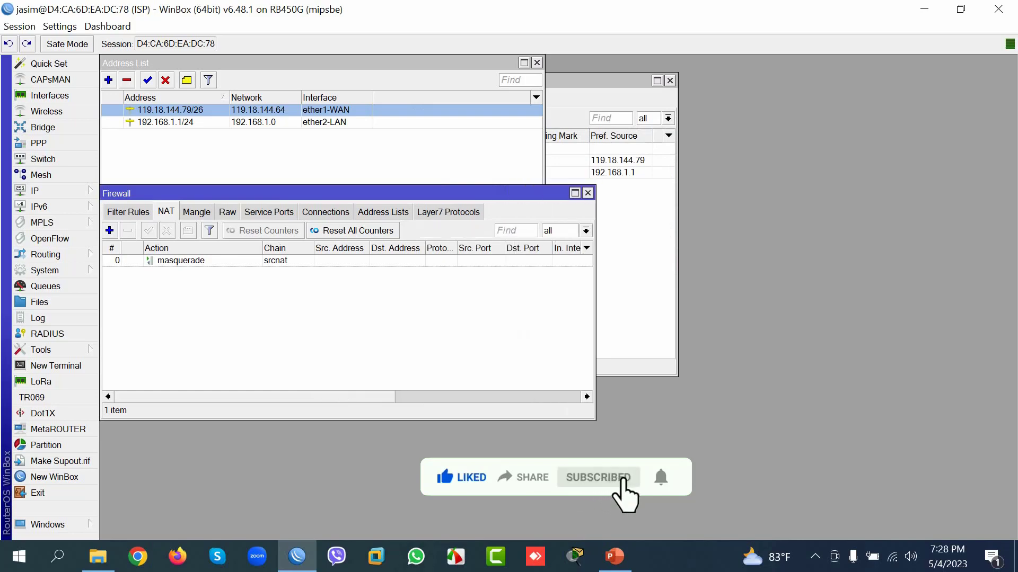
pyautogui.moveTo(544, 159); pyautogui.dragTo(609, 159)
pyautogui.click(530, 363)
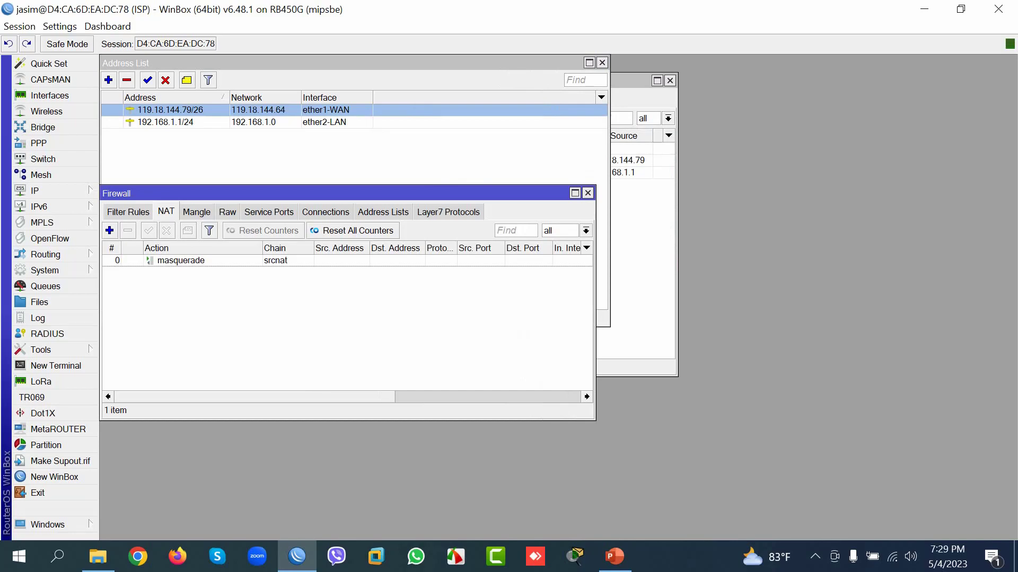
pyautogui.click(324, 122)
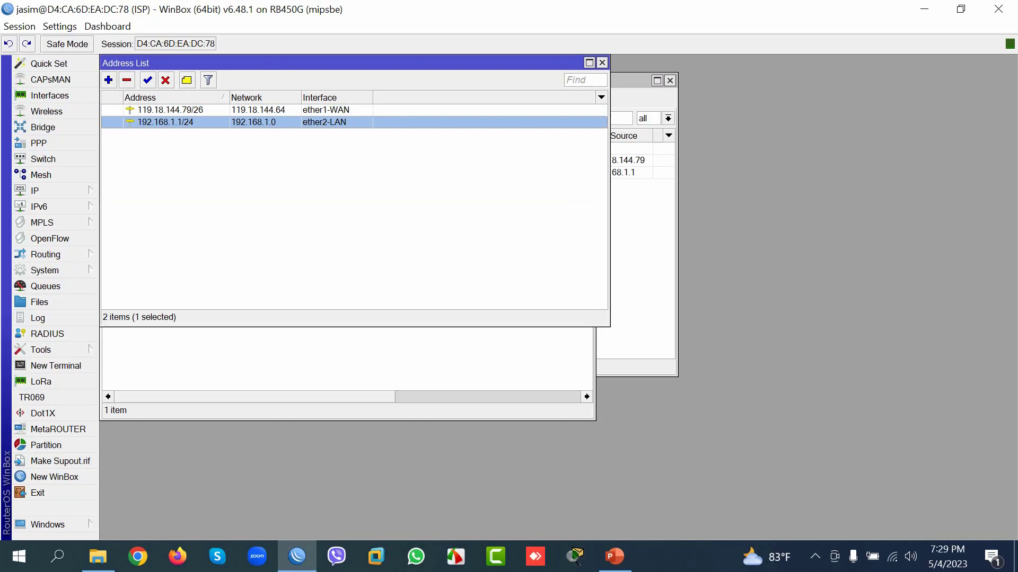
# Consult the PowerPoint network diagram and log in to the neighbouring SAVAR-OFFICE router in WinBox as admin with the account password.
pyautogui.click(614, 556)
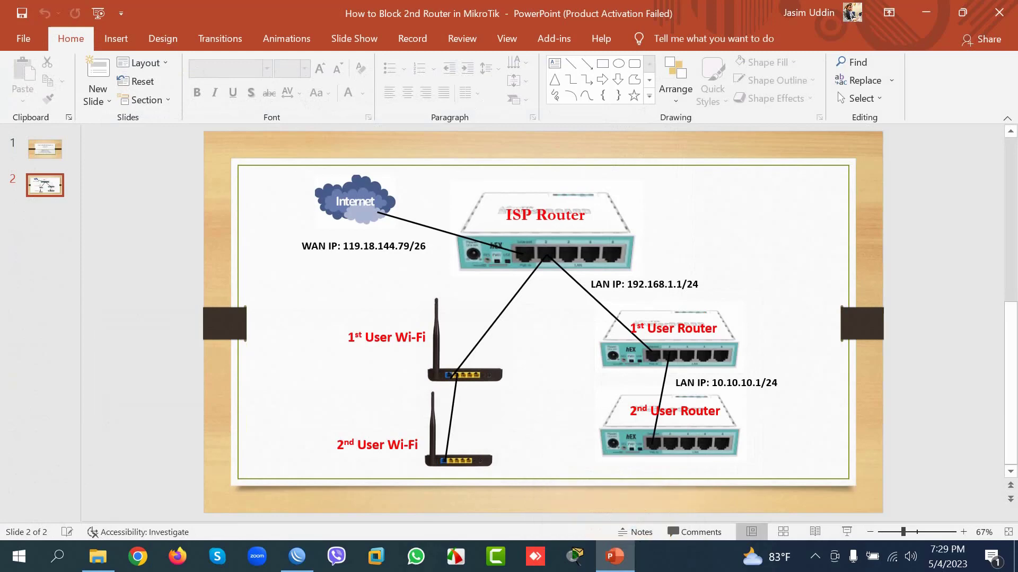
pyautogui.click(297, 555)
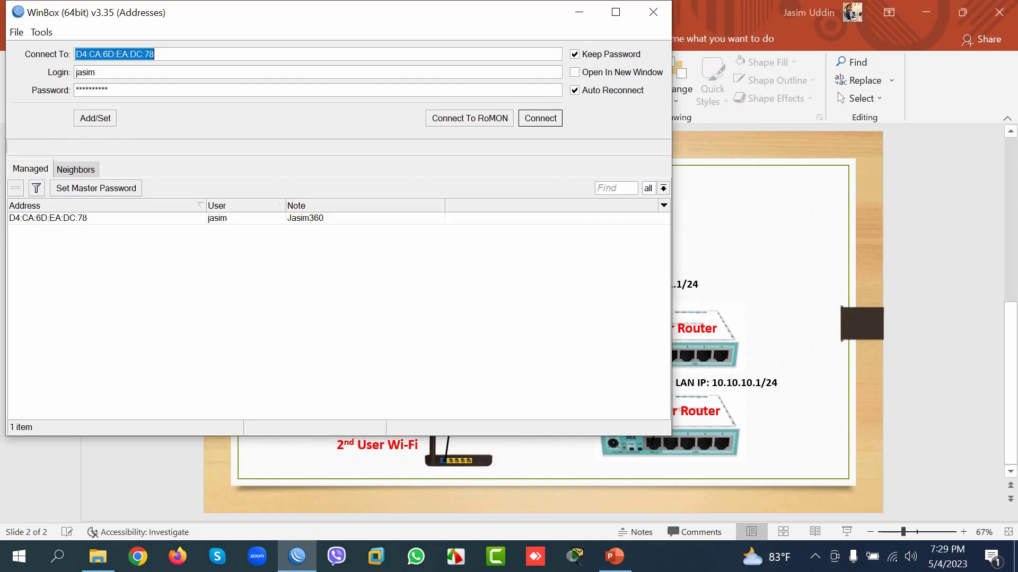
pyautogui.click(76, 170)
pyautogui.click(49, 188)
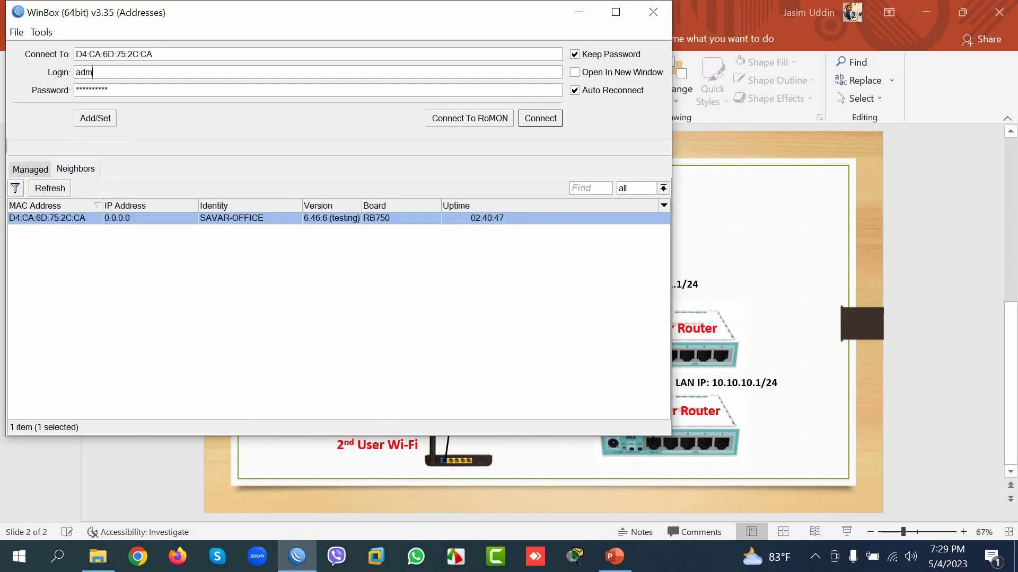
pyautogui.write('in')
pyautogui.press('Tab')
pyautogui.write('*******')
pyautogui.press('Return')
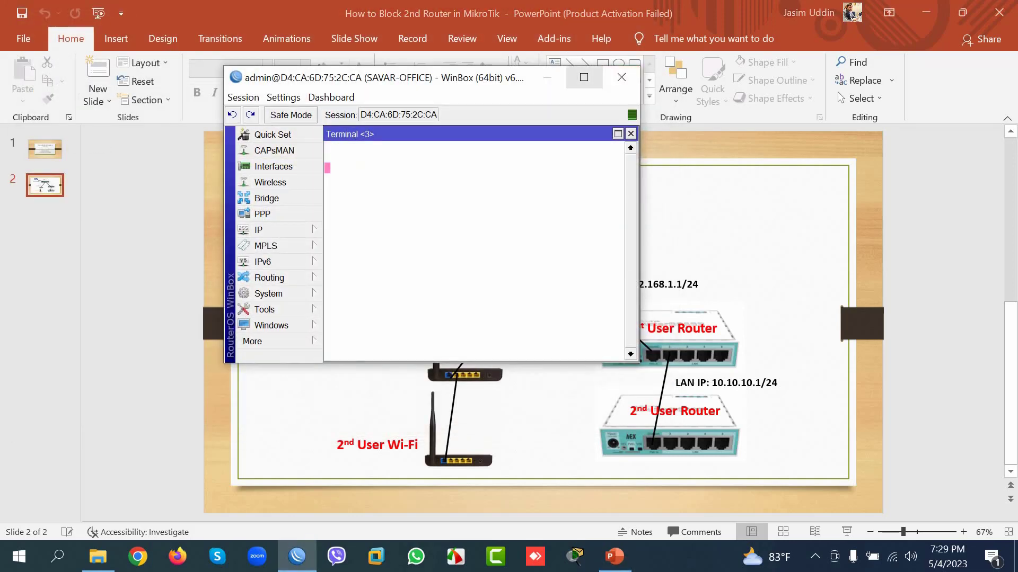
# Maximize the SAVAR-OFFICE router session and close its leftover Terminal and Route List windows.
pyautogui.click(584, 77)
pyautogui.click(407, 63)
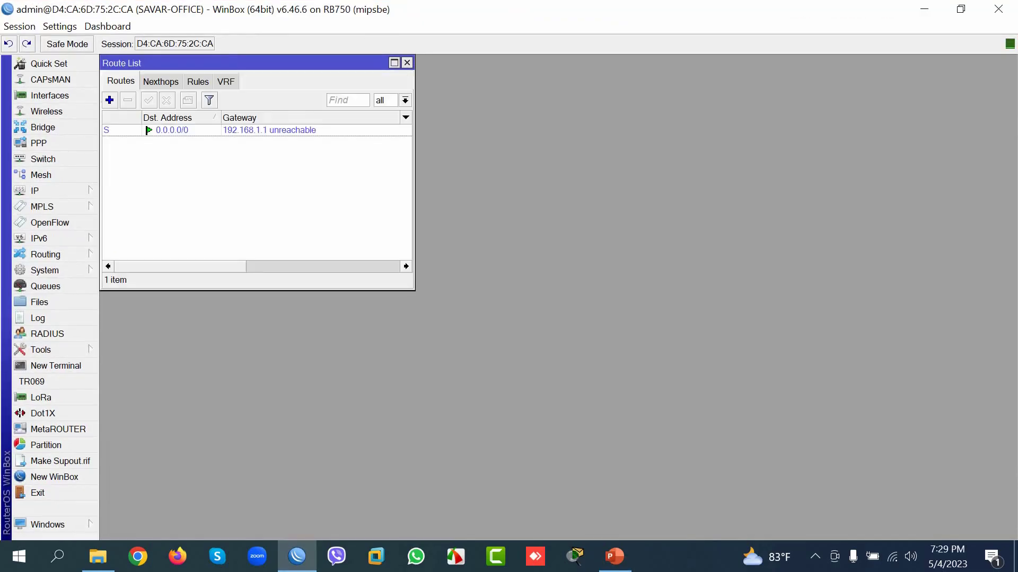
pyautogui.click(407, 63)
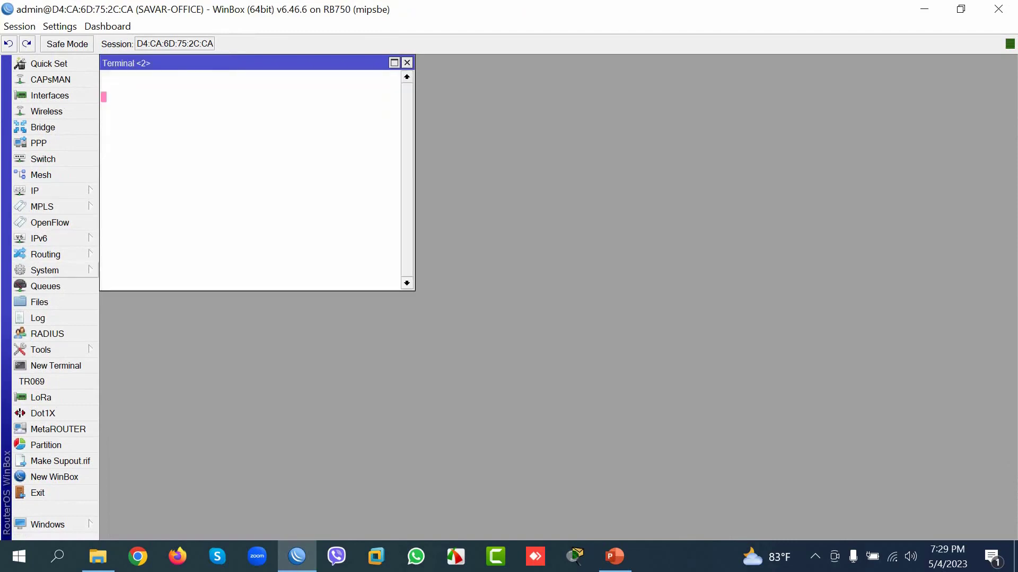
# Set the second router's system identity to 1st User.
pyautogui.click(45, 270)
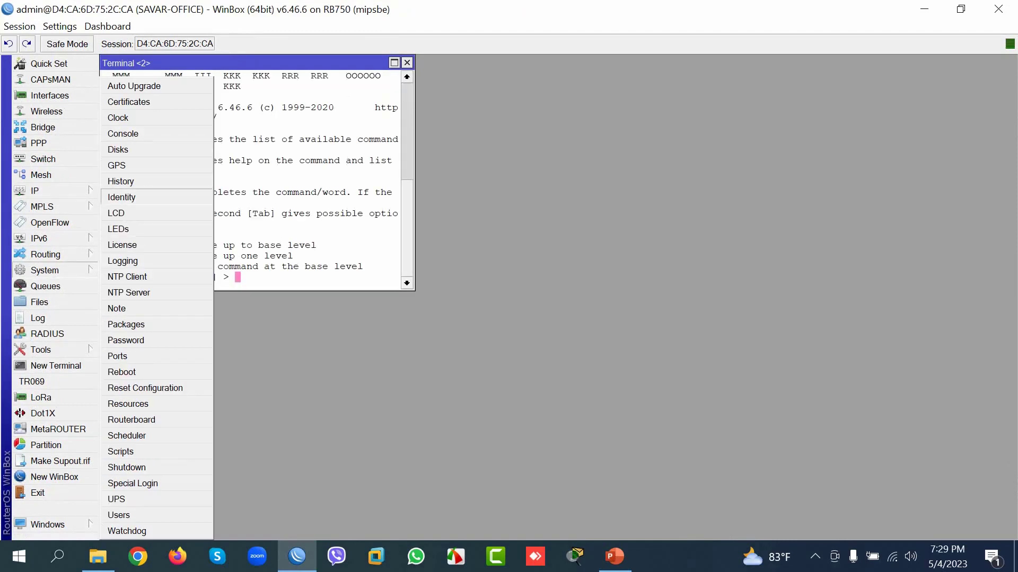
pyautogui.click(121, 197)
pyautogui.write('1st User')
pyautogui.press('Return')
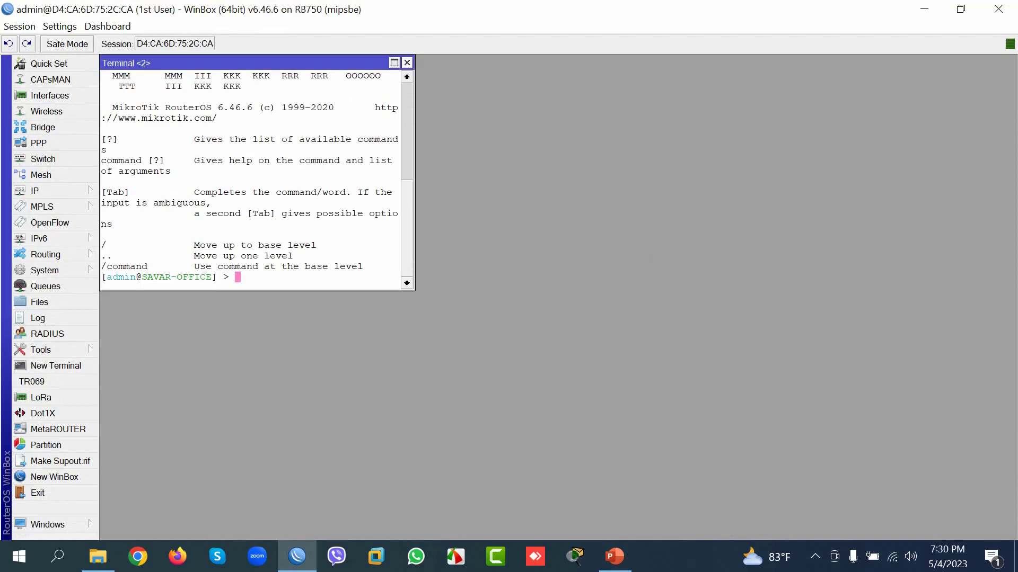
# Close the remaining Terminal, Address List and Interface List windows, consulting the PowerPoint network diagram.
pyautogui.click(407, 63)
pyautogui.click(614, 556)
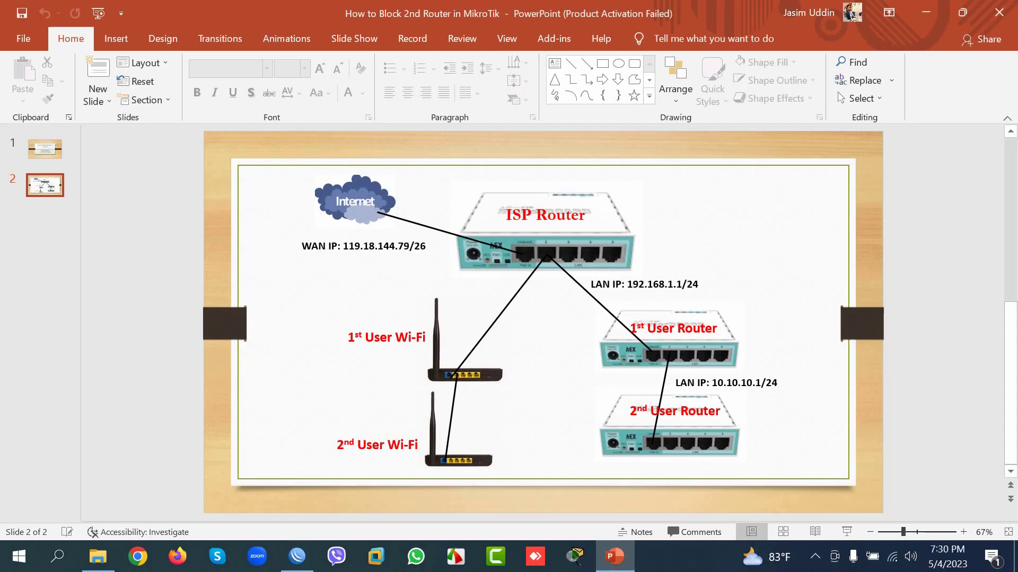
pyautogui.click(615, 556)
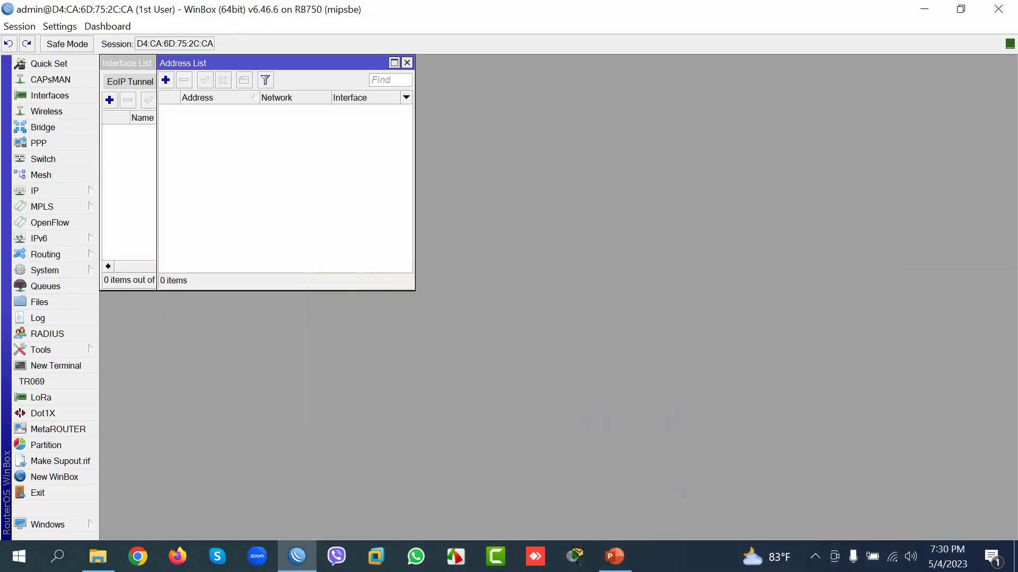
pyautogui.click(407, 63)
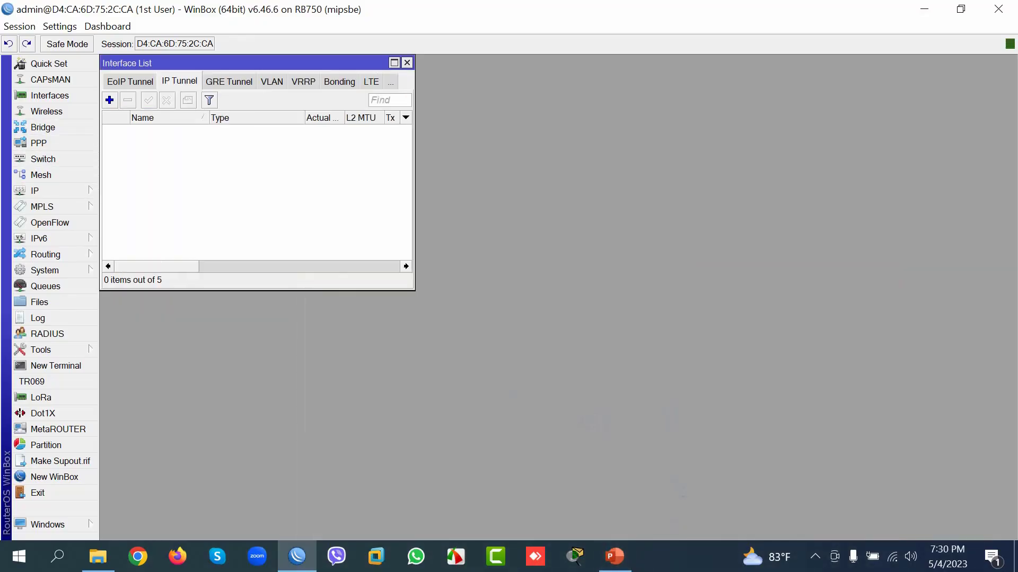
pyautogui.click(407, 63)
# Add the IP address 192.168.1.2/24 to the ether1-WAN interface of the 1st User router.
pyautogui.click(34, 190)
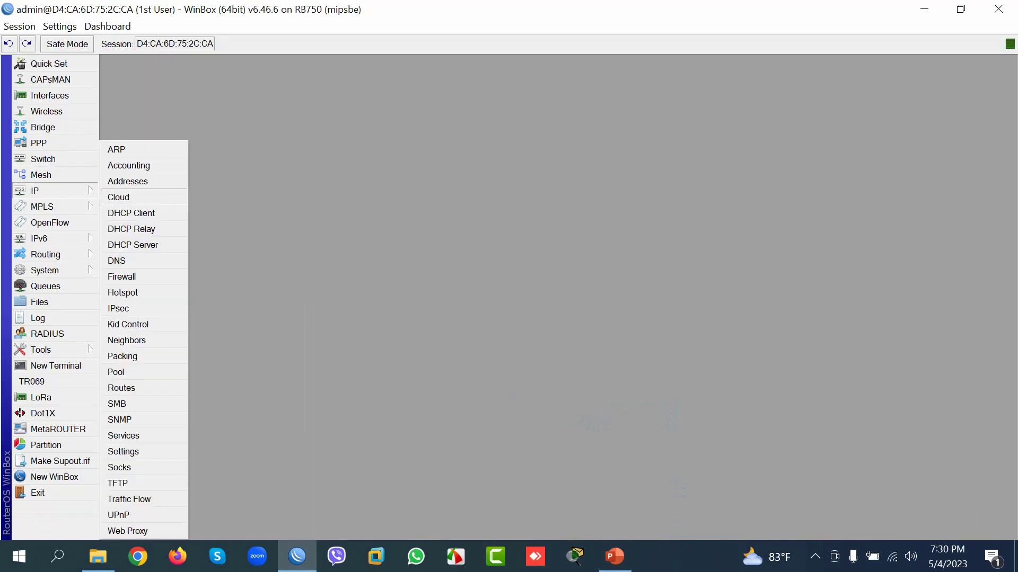
pyautogui.click(128, 181)
pyautogui.click(166, 79)
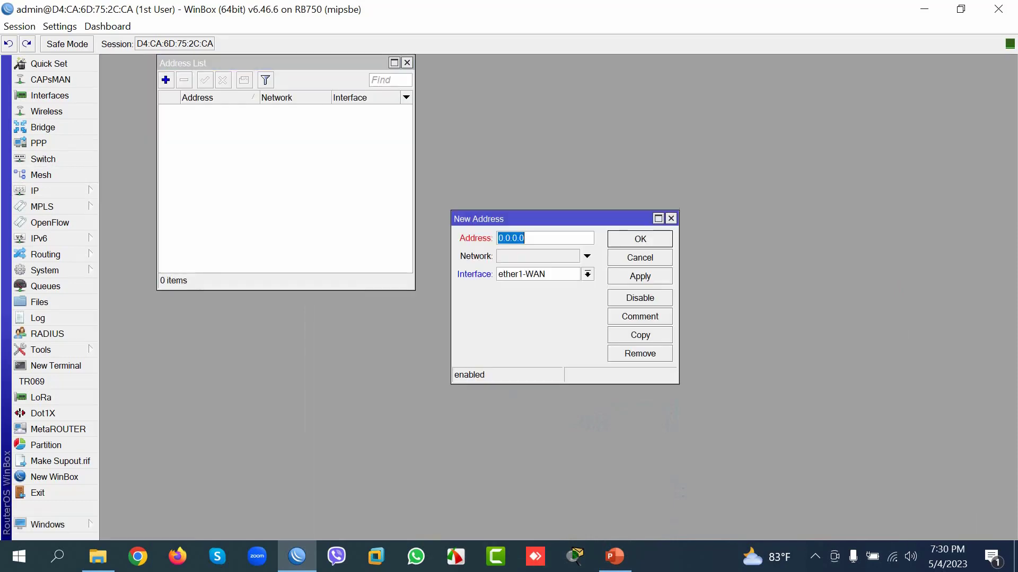
pyautogui.write('192.168.1.2/24')
pyautogui.press('Return')
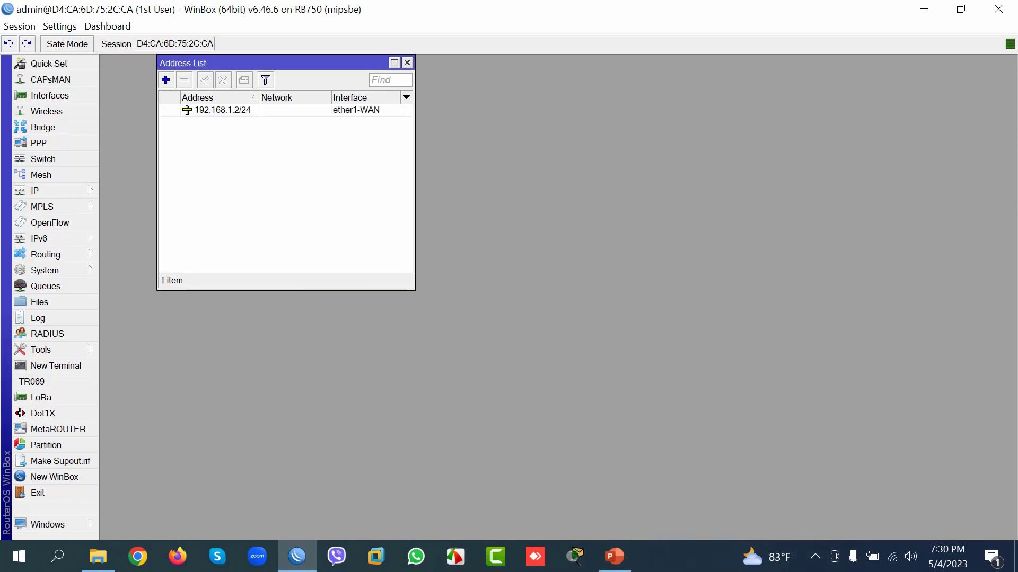
# Try to add a static route for destination 0.0.0.0/0 through gateway 192.168.1.1.
pyautogui.click(42, 191)
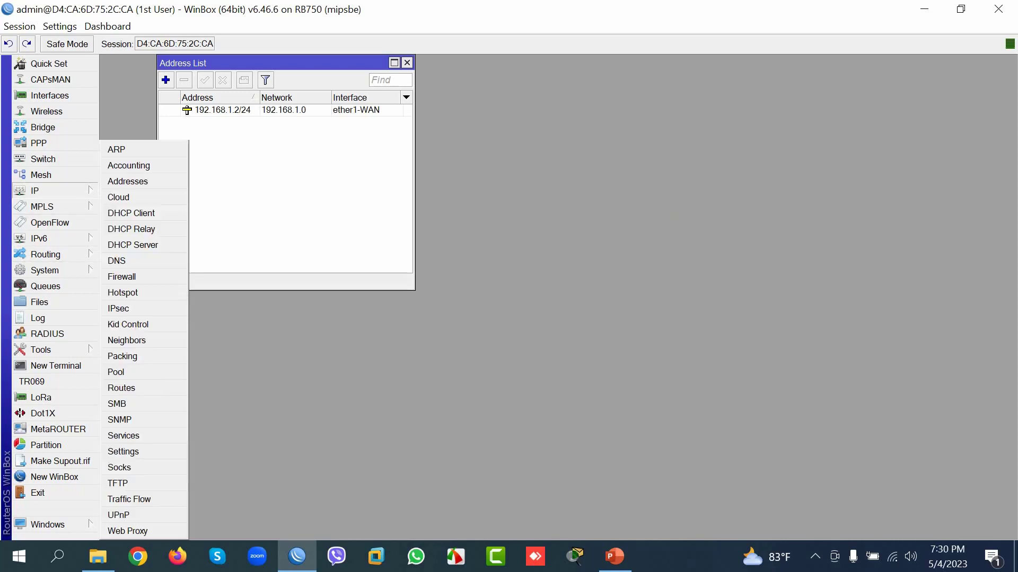
pyautogui.click(121, 388)
pyautogui.click(110, 101)
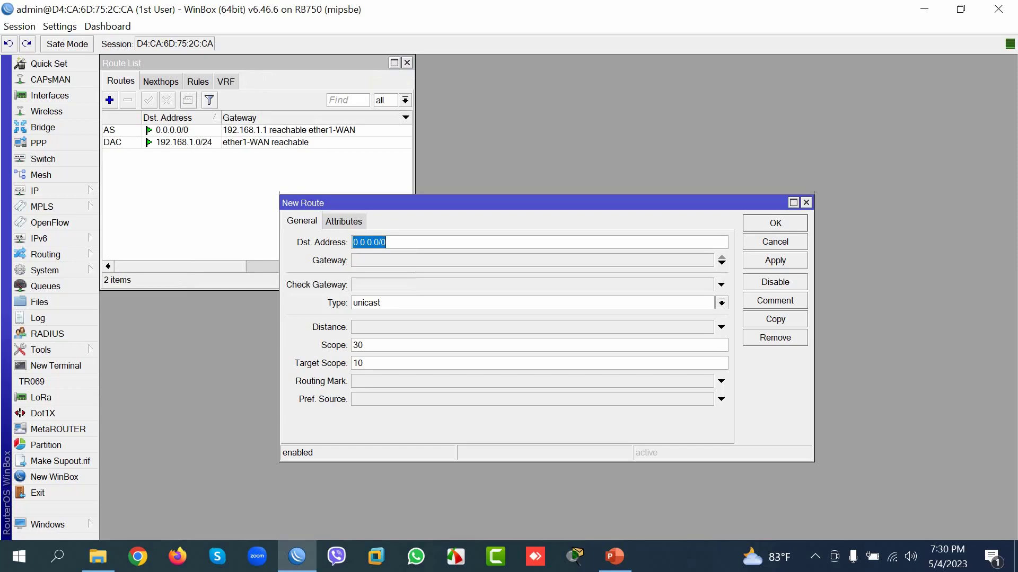
pyautogui.press('Tab')
pyautogui.write('19')
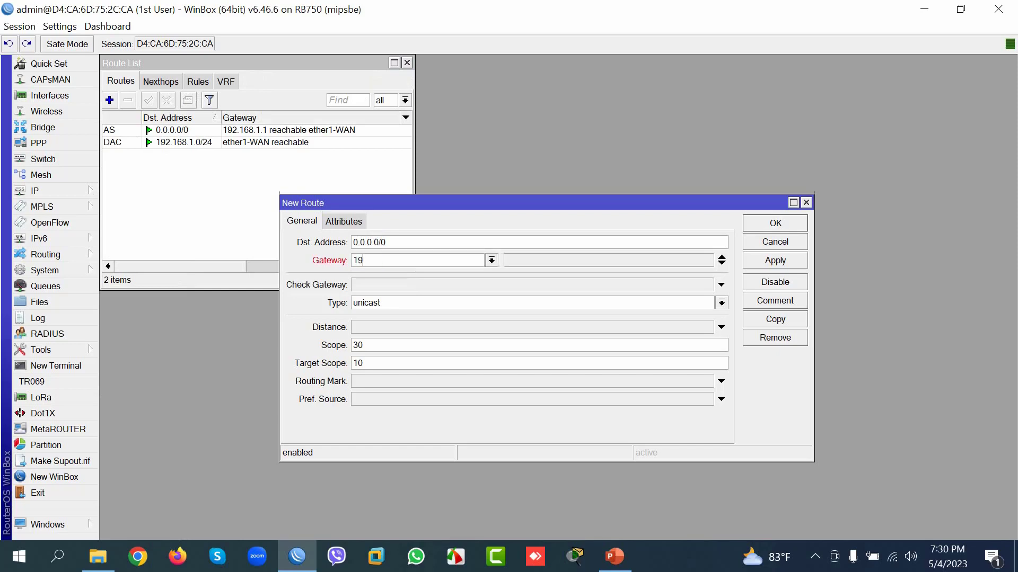
pyautogui.write('2.168.1.1')
pyautogui.press('Return')
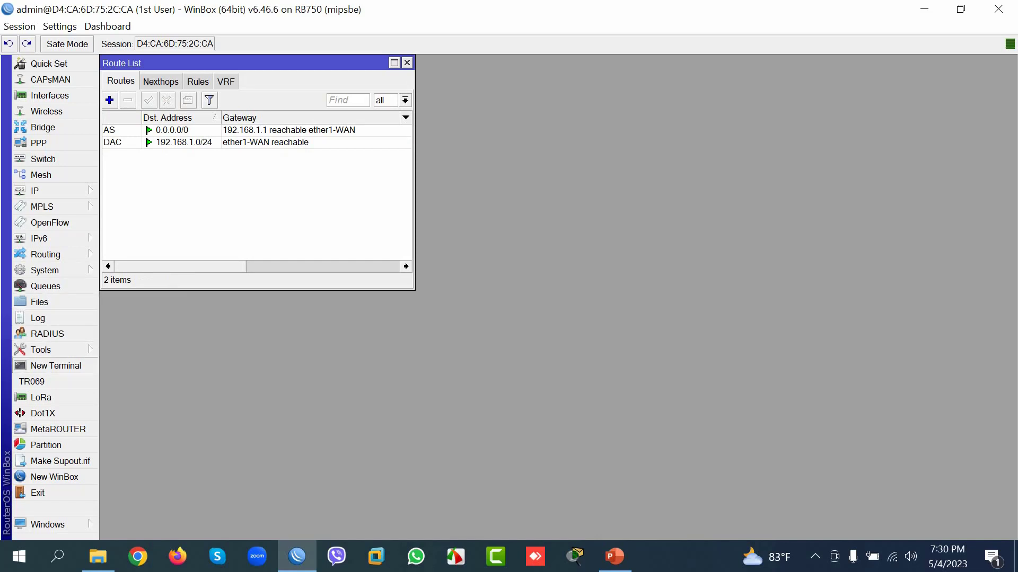
# Test the router's internet access by pinging 8.8.8.8 from a new terminal.
pyautogui.click(56, 366)
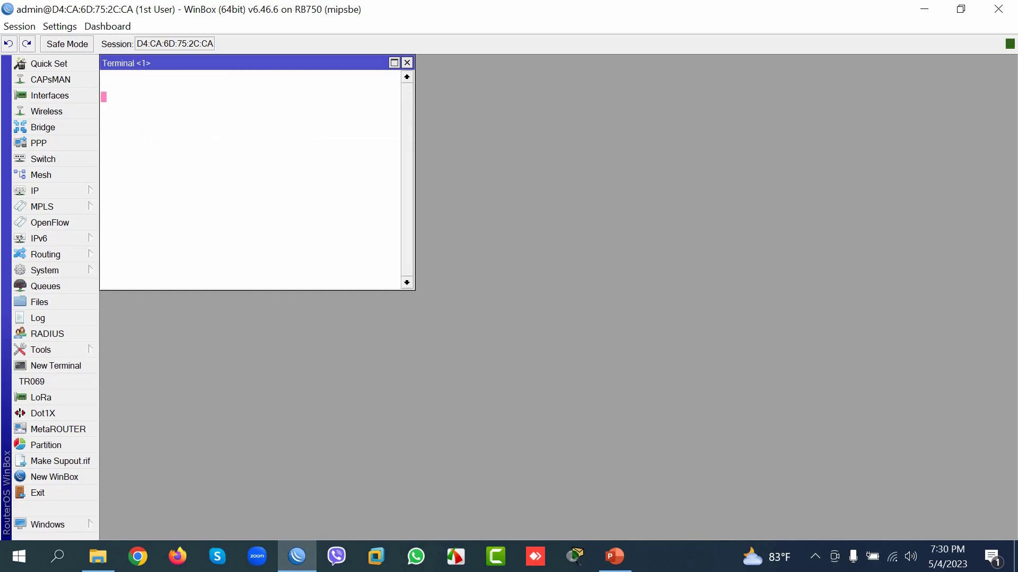
pyautogui.write('ping 8.8')
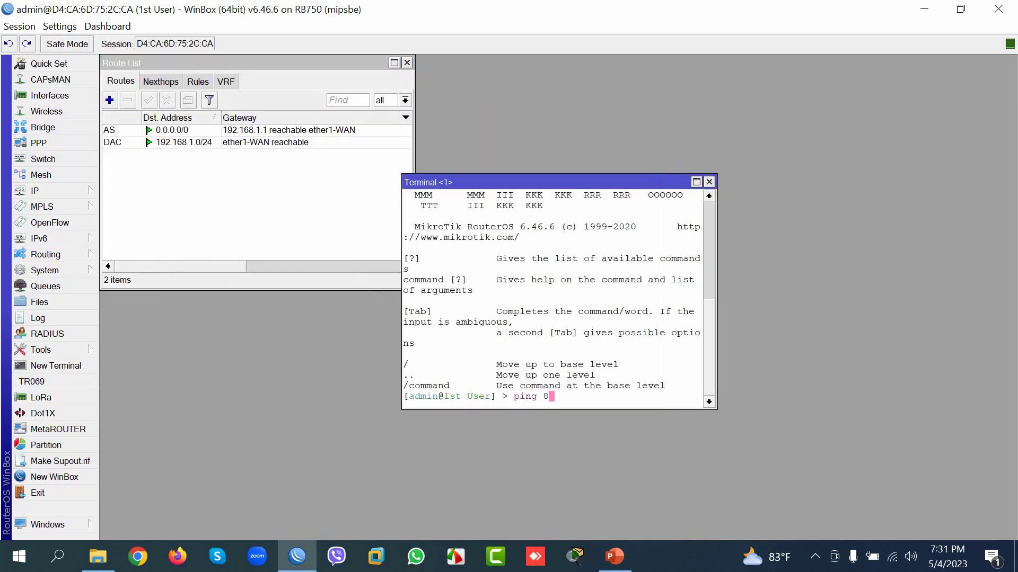
pyautogui.write('.8.8')
pyautogui.press('Return')
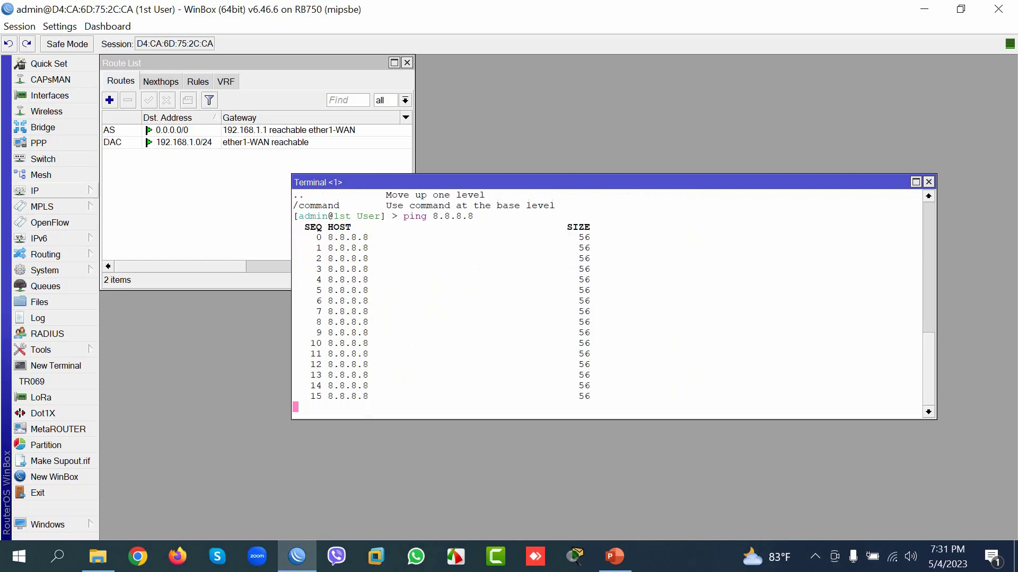
# Add the IP address 10.10.10.1/24 to the ether2-LAN interface, checking the LAN address against the PowerPoint network diagram.
pyautogui.click(35, 191)
pyautogui.click(34, 191)
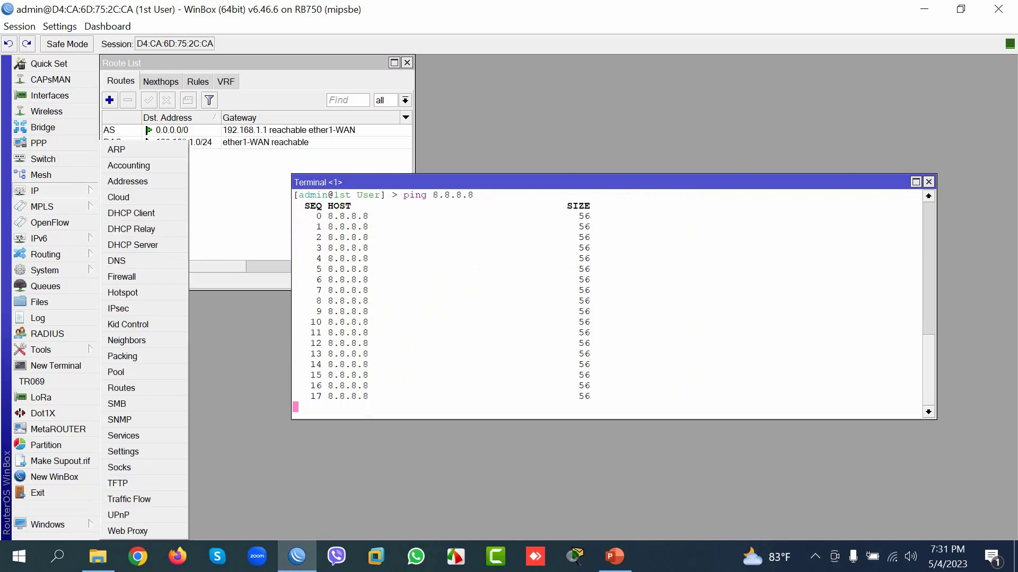
pyautogui.click(124, 186)
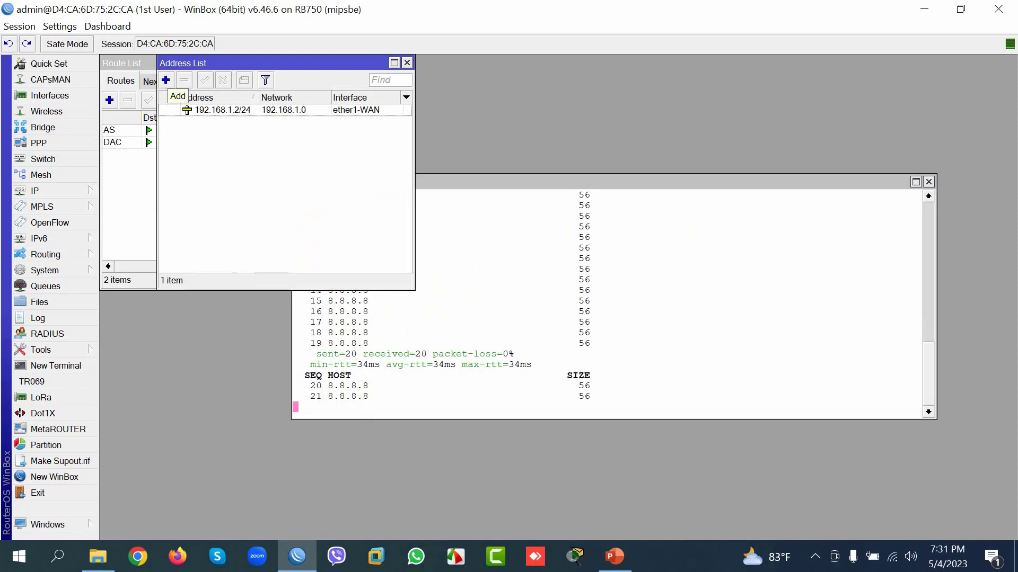
pyautogui.click(165, 80)
pyautogui.write('1')
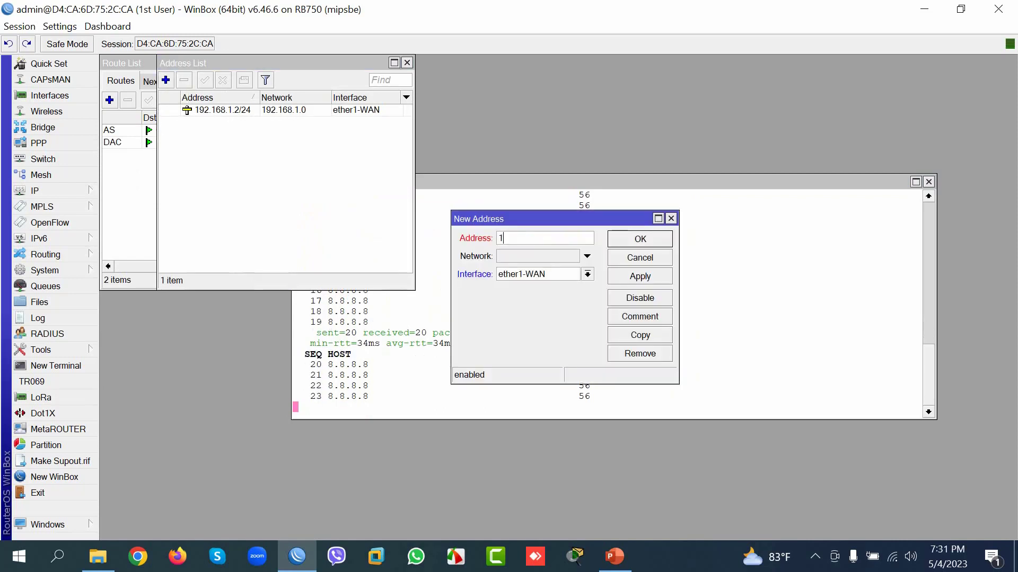
pyautogui.write('0.10.10.')
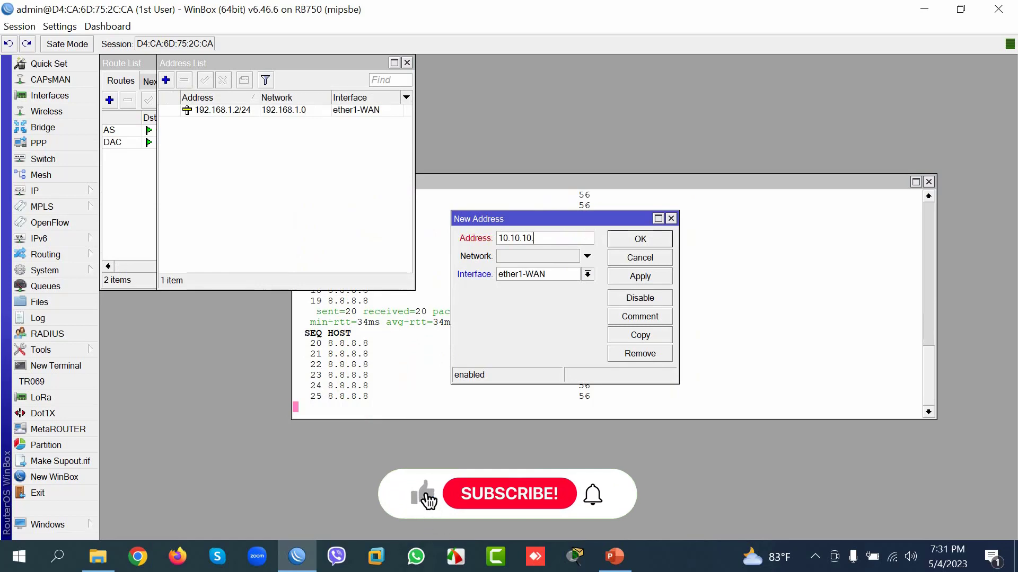
pyautogui.write('1/24')
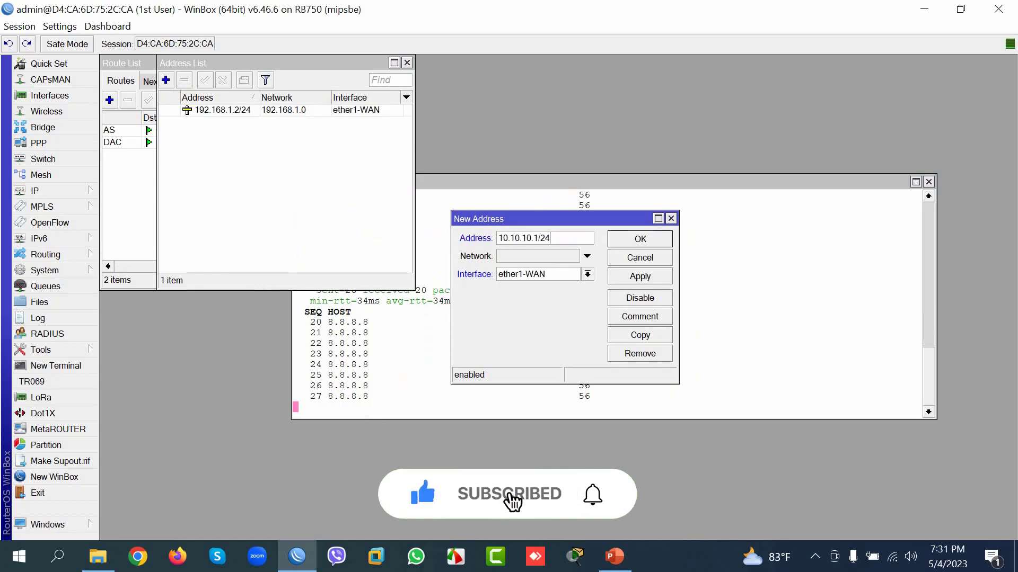
pyautogui.click(614, 557)
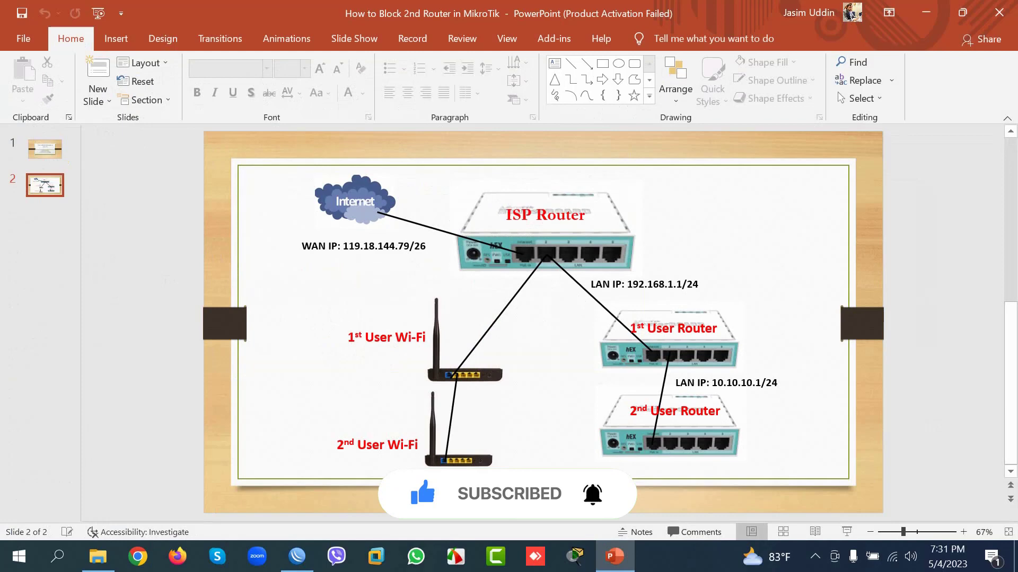
pyautogui.click(615, 557)
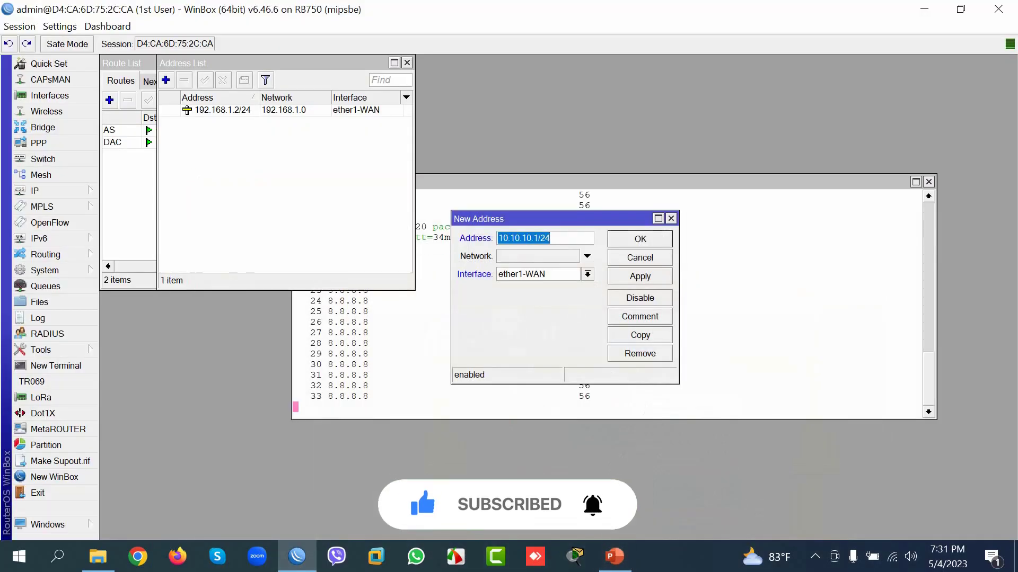
pyautogui.click(587, 274)
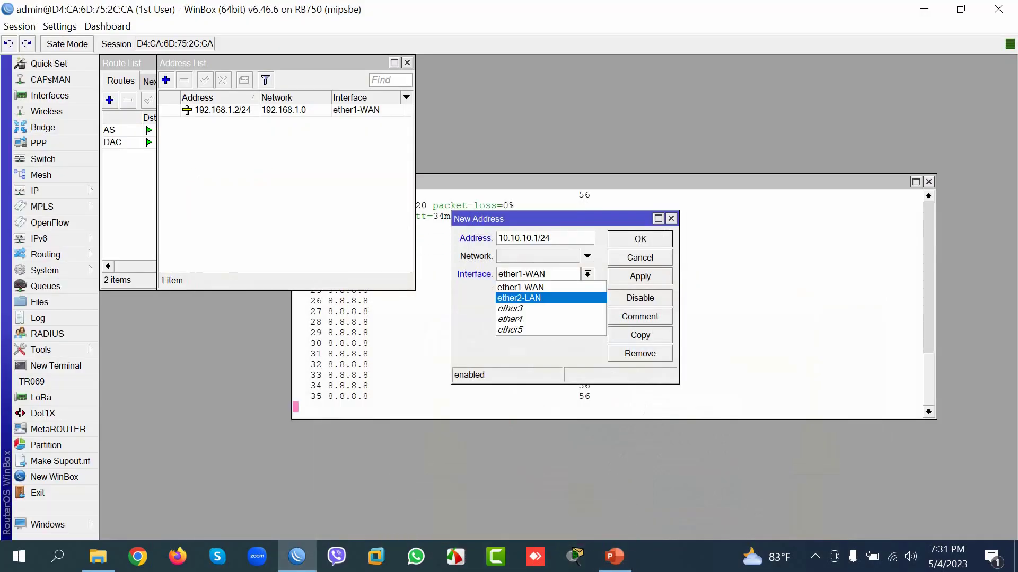
pyautogui.click(520, 297)
pyautogui.click(640, 276)
pyautogui.click(640, 239)
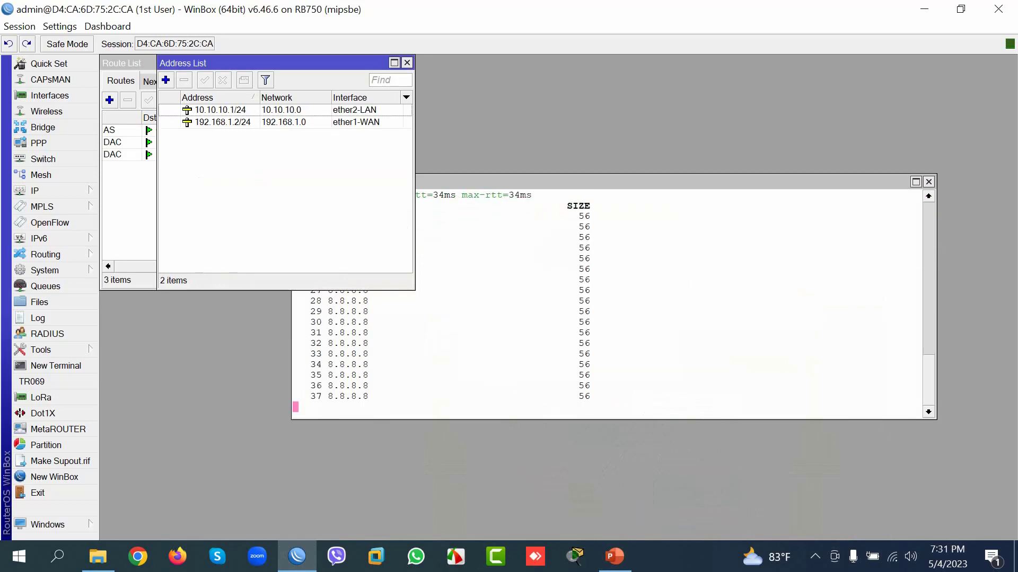
# Inspect the existing srcnat rule in the firewall's NAT list without changing it, and close the Firewall window.
pyautogui.click(56, 191)
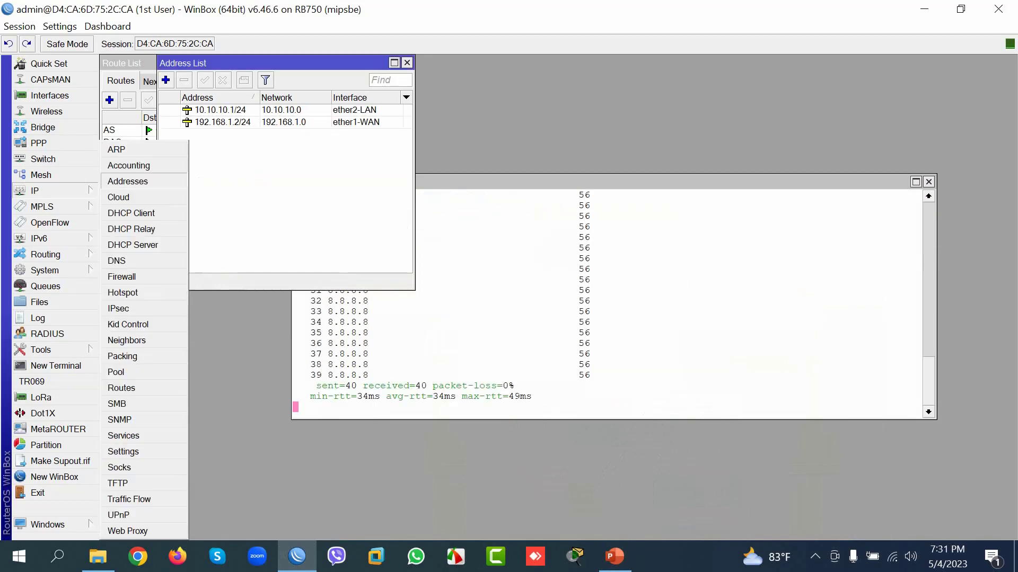
pyautogui.click(122, 276)
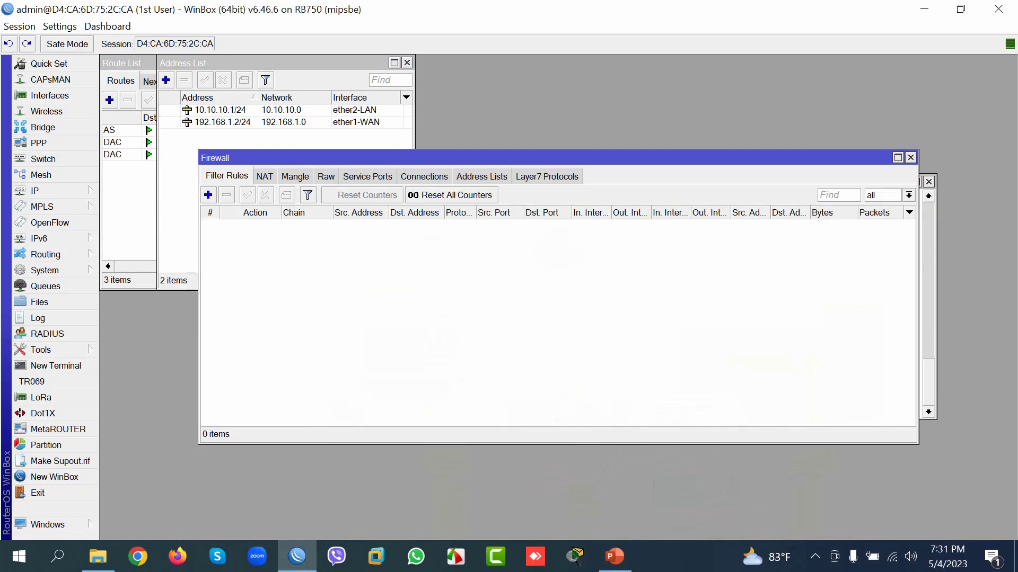
pyautogui.click(265, 177)
pyautogui.doubleClick(294, 225)
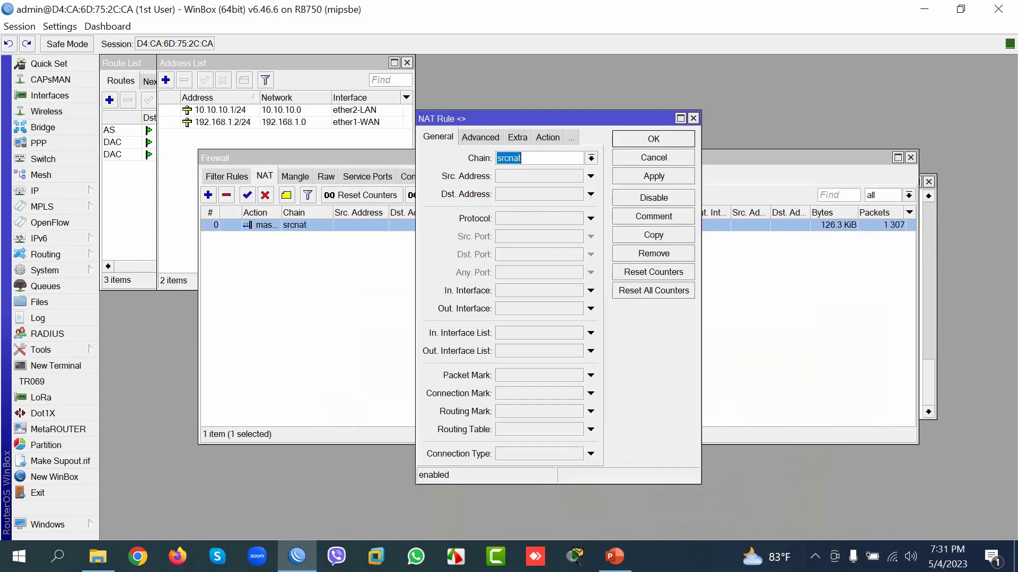
pyautogui.click(517, 138)
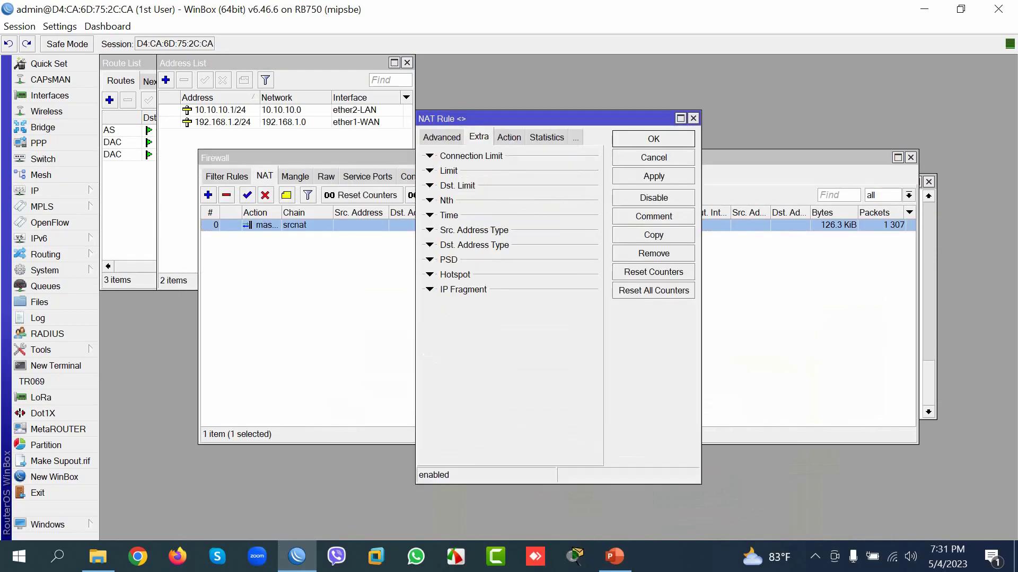
pyautogui.click(693, 119)
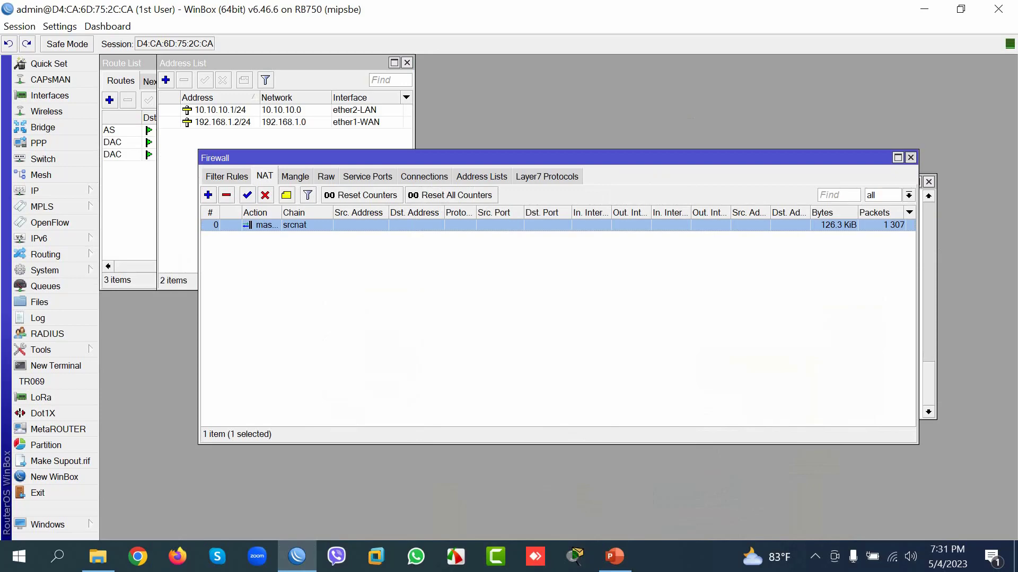
pyautogui.click(911, 158)
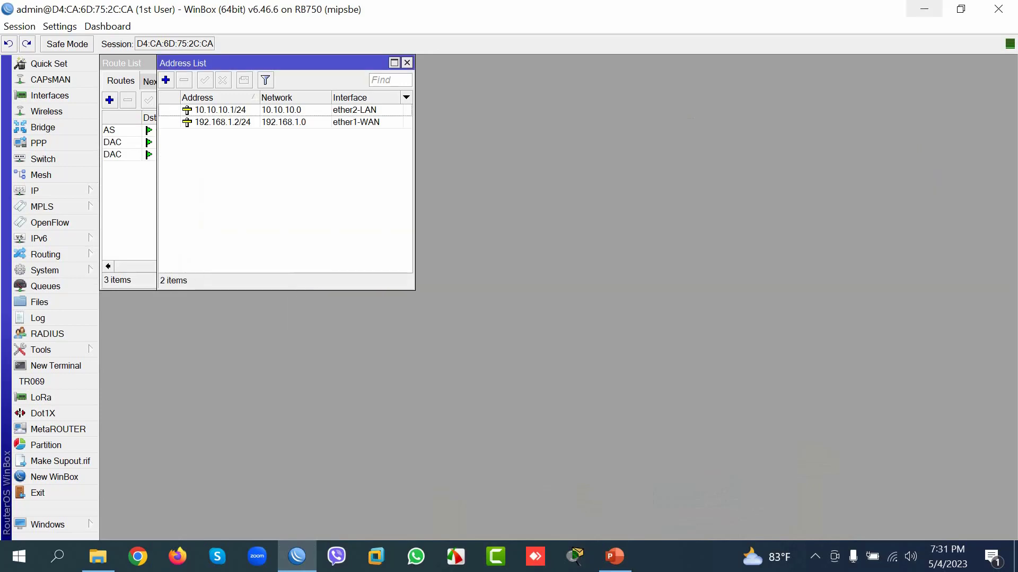
# Set the PC's Ethernet IPv4 address to 10.10.10.2 with subnet mask 255.0.0.0 and gateway 10.10.10.1, and allow discovery on the network.
pyautogui.click(923, 9)
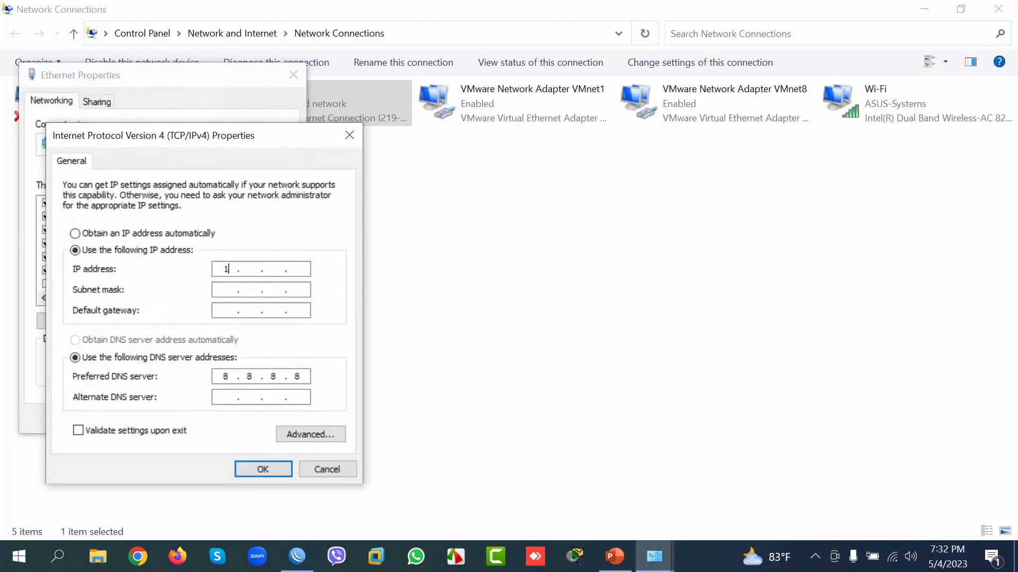
pyautogui.write('0.10.2')
pyautogui.press('Tab')
pyautogui.write('10.10.10')
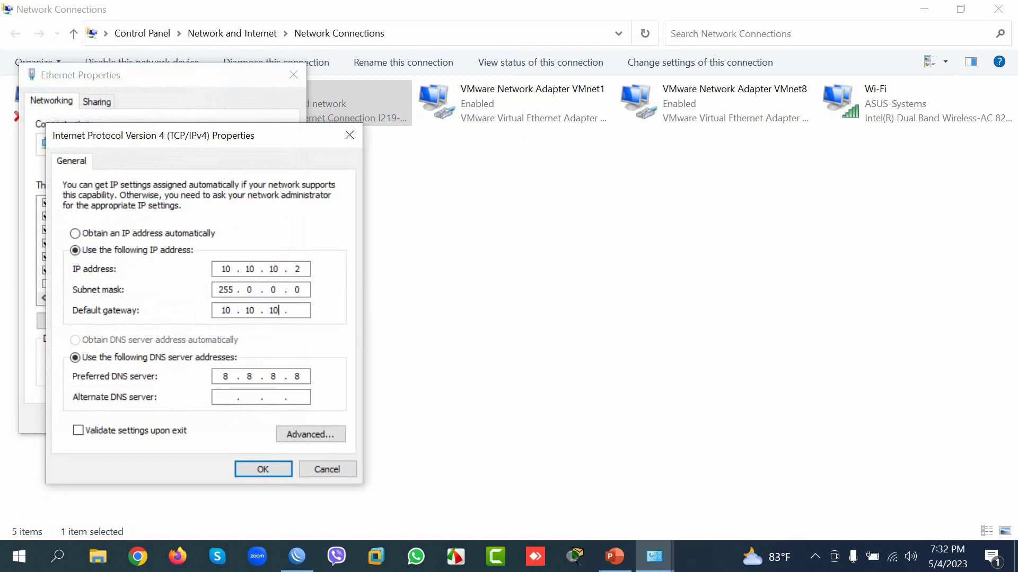
pyautogui.write('.1')
pyautogui.press('Return')
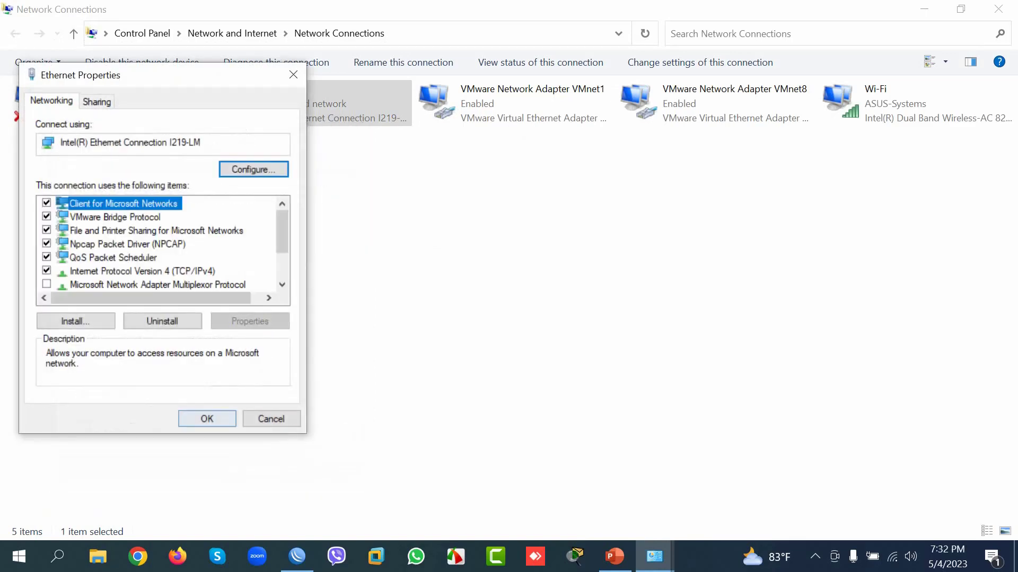
pyautogui.press('Return')
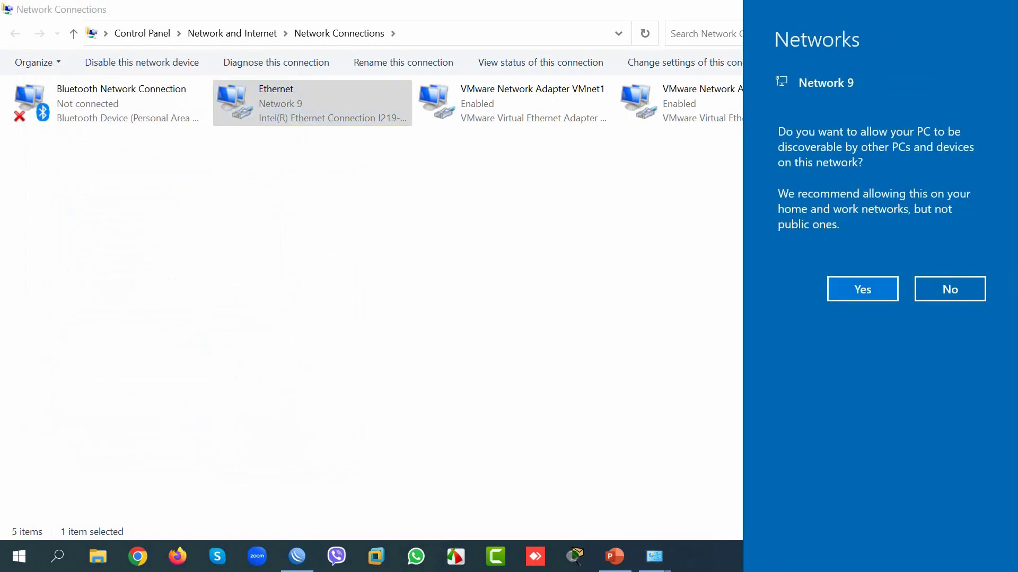
pyautogui.click(862, 289)
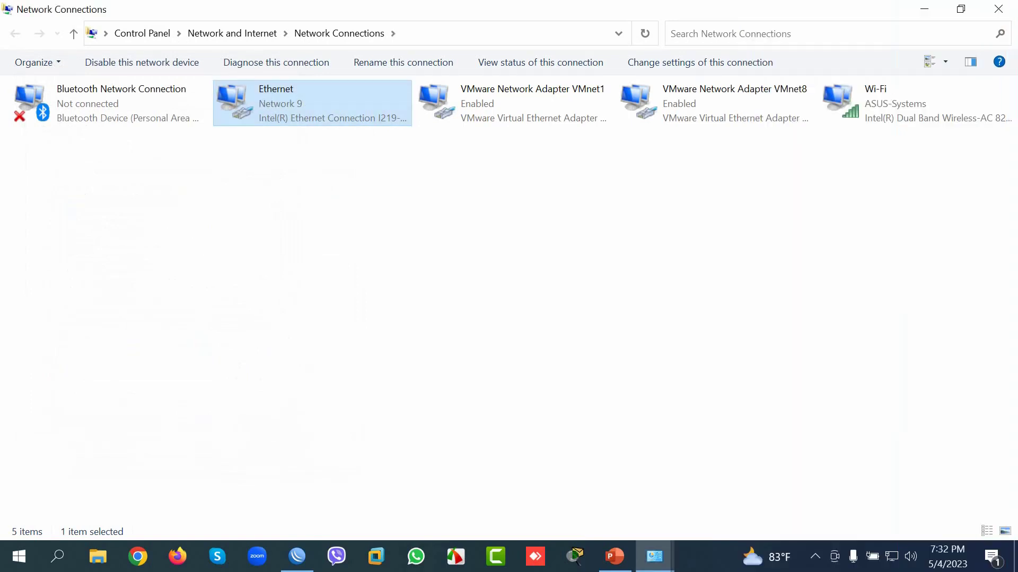
# Disable the PC's Wi-Fi adapter and close the Network Connections window, consulting the PowerPoint network diagram.
pyautogui.rightClick(842, 118)
pyautogui.click(882, 129)
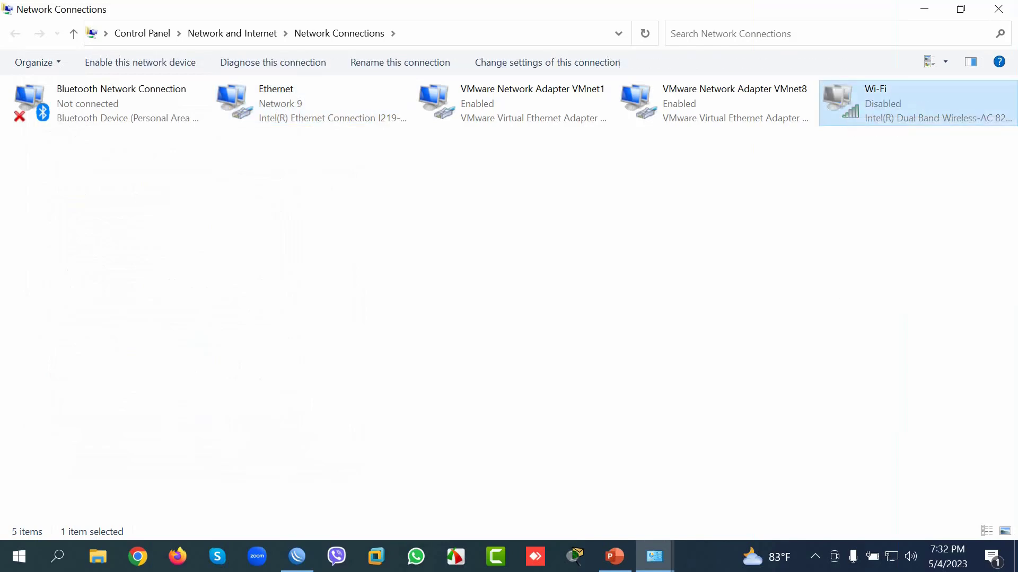
pyautogui.click(614, 556)
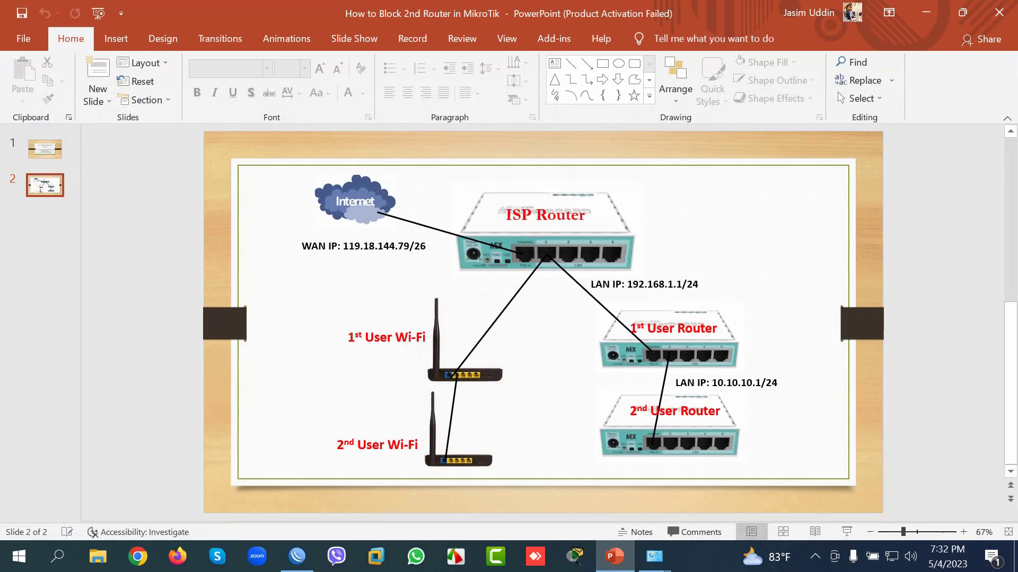
pyautogui.click(614, 557)
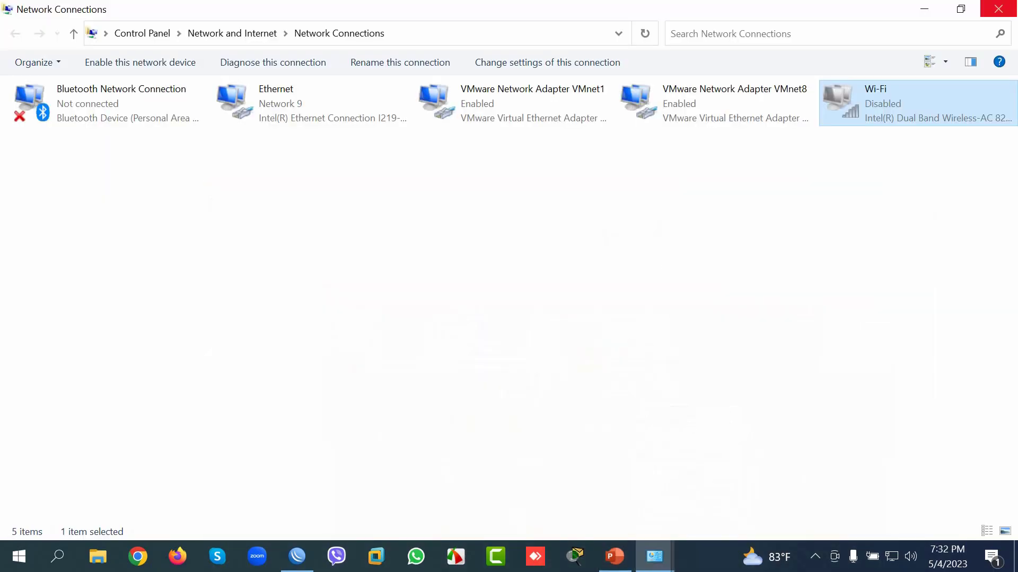
pyautogui.click(999, 9)
# Trace the route from the PC to yahoo.com in a Windows Command Prompt.
pyautogui.rightClick(18, 562)
pyautogui.press('r')
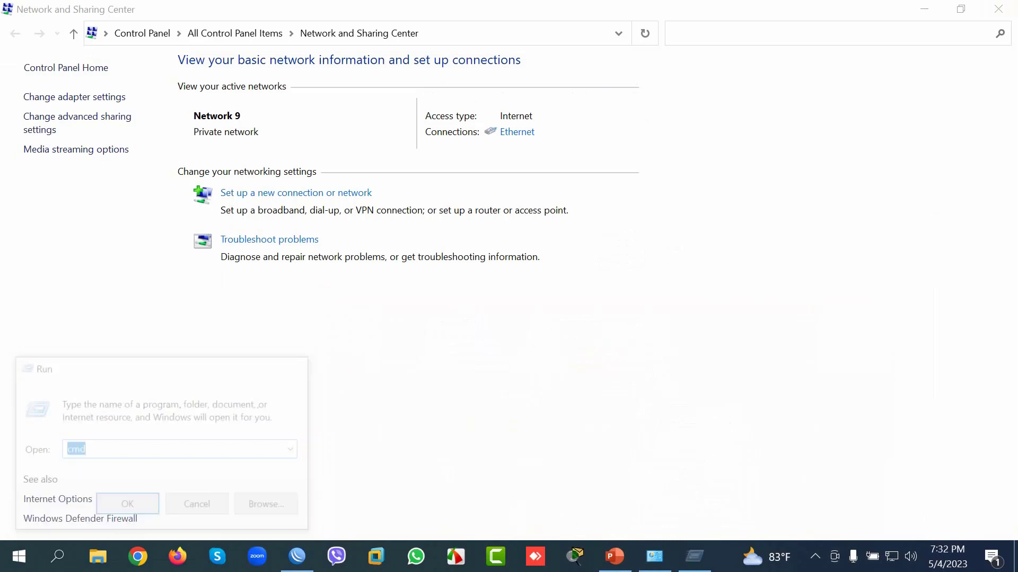
pyautogui.press('Return')
pyautogui.write('tracert ya')
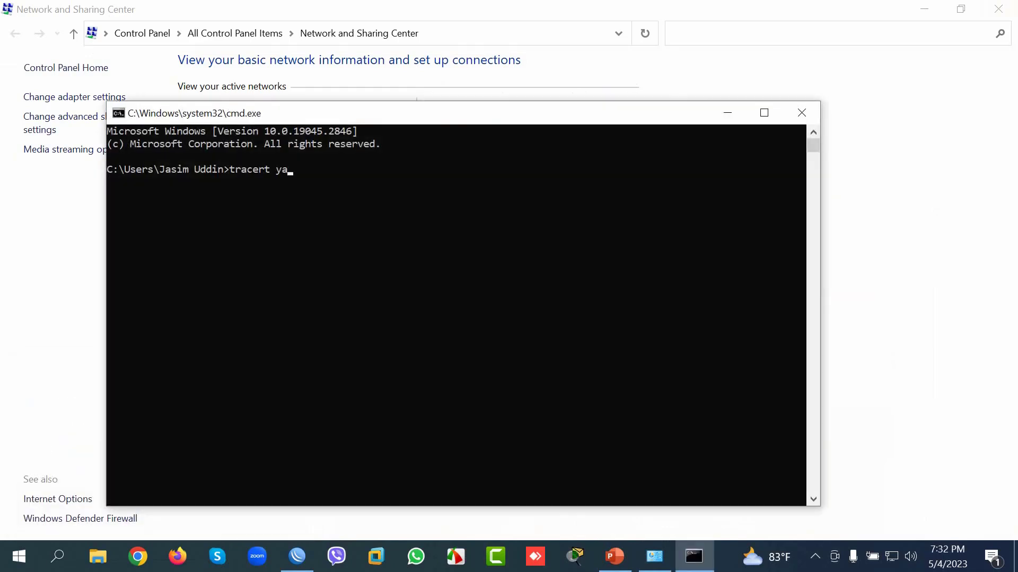
pyautogui.write('hoo.com')
pyautogui.press('Return')
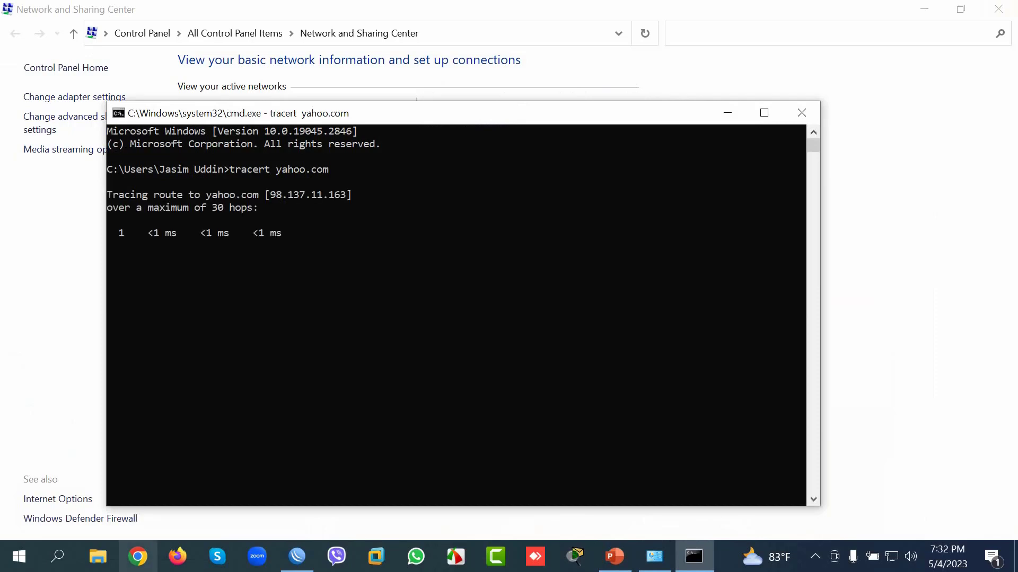
# Switch to Firefox and load bdjobs.com to test the PC's web access.
pyautogui.click(178, 557)
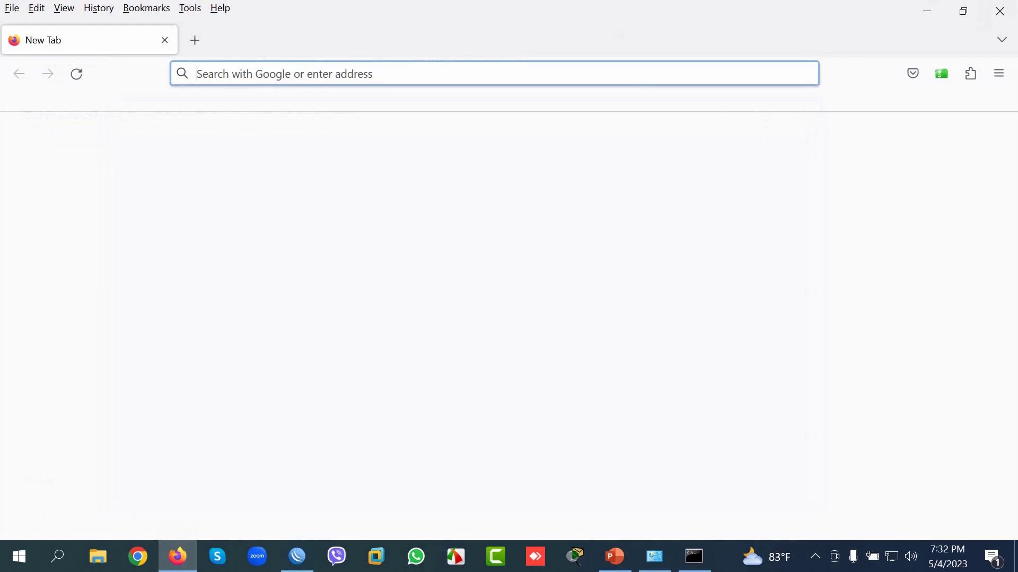
pyautogui.write('bdjobs.com')
pyautogui.press('Return')
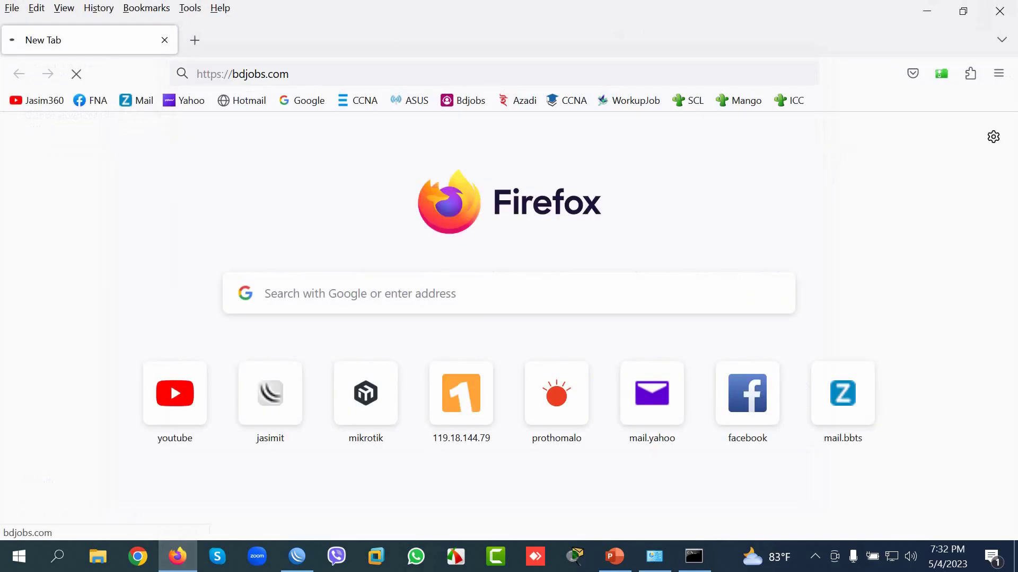
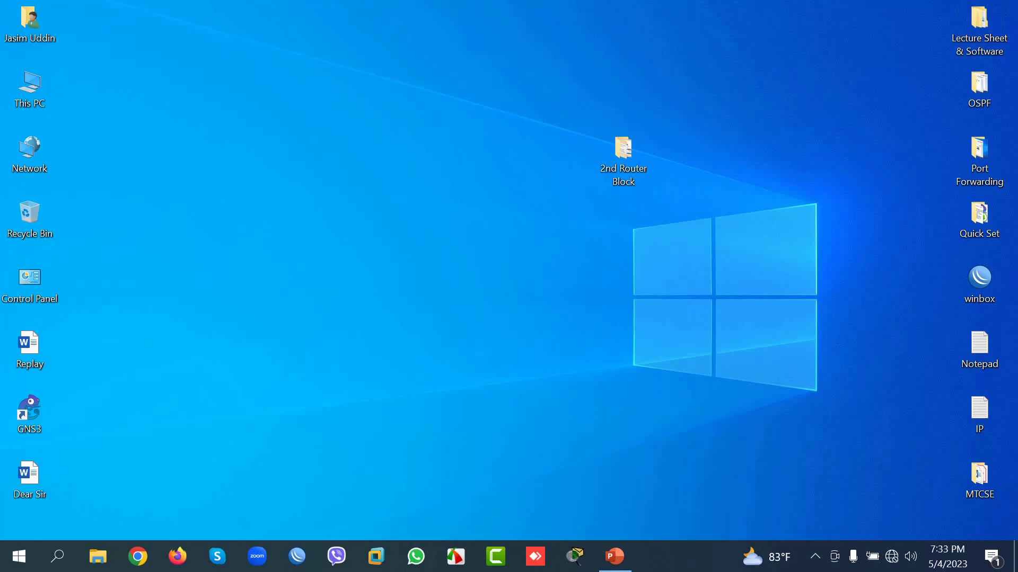
# Switch to WinBox, refresh the neighbor list, and connect to the RB450G router at D4:CA:6D:1B:08:F5 as admin.
pyautogui.click(297, 557)
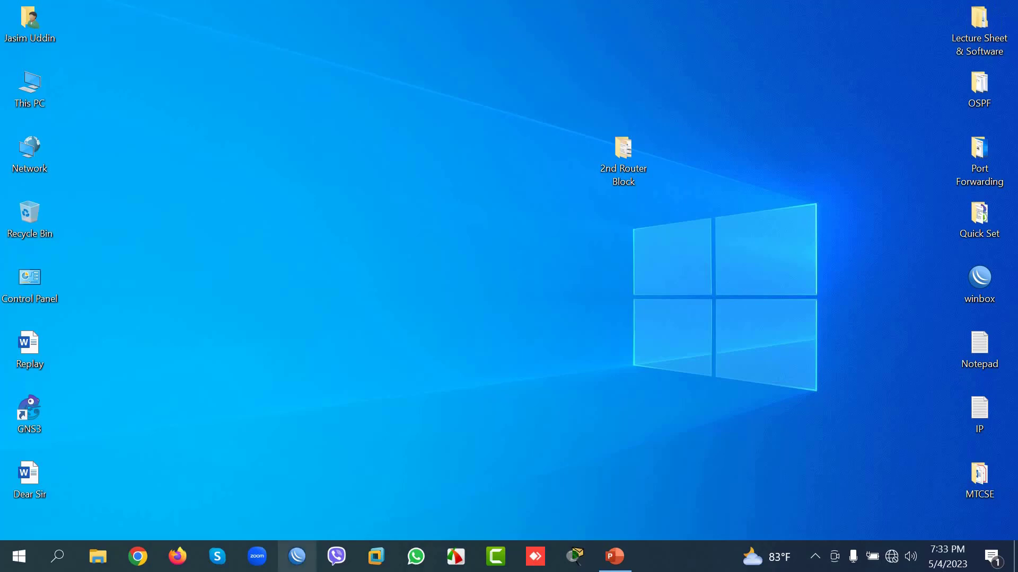
pyautogui.click(50, 189)
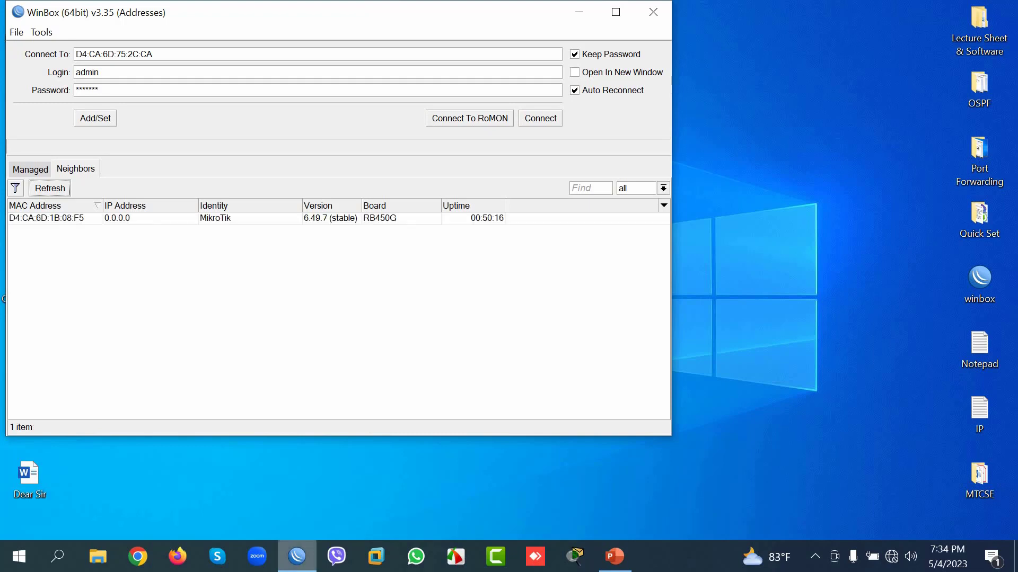
pyautogui.click(47, 218)
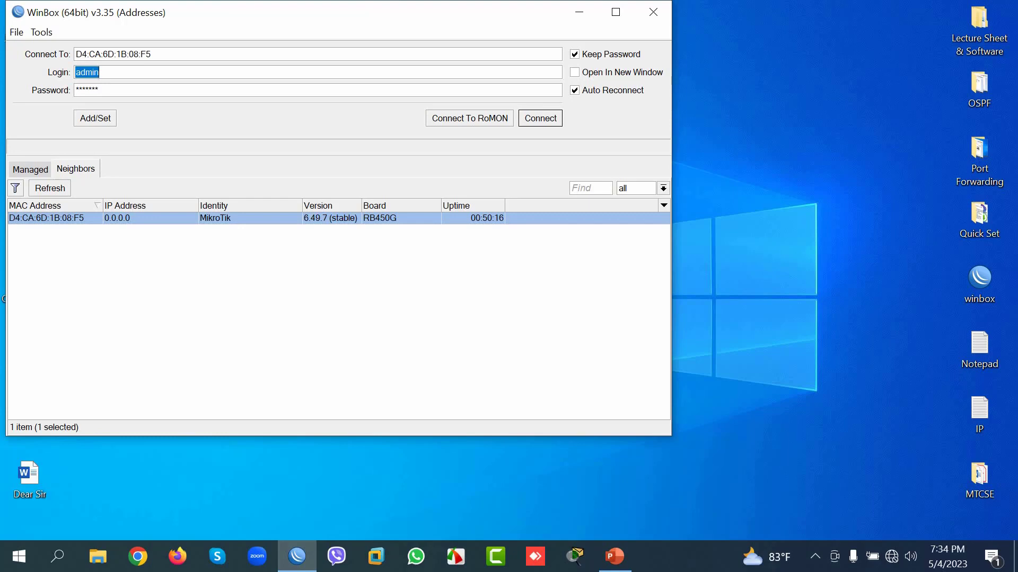
pyautogui.press('Return')
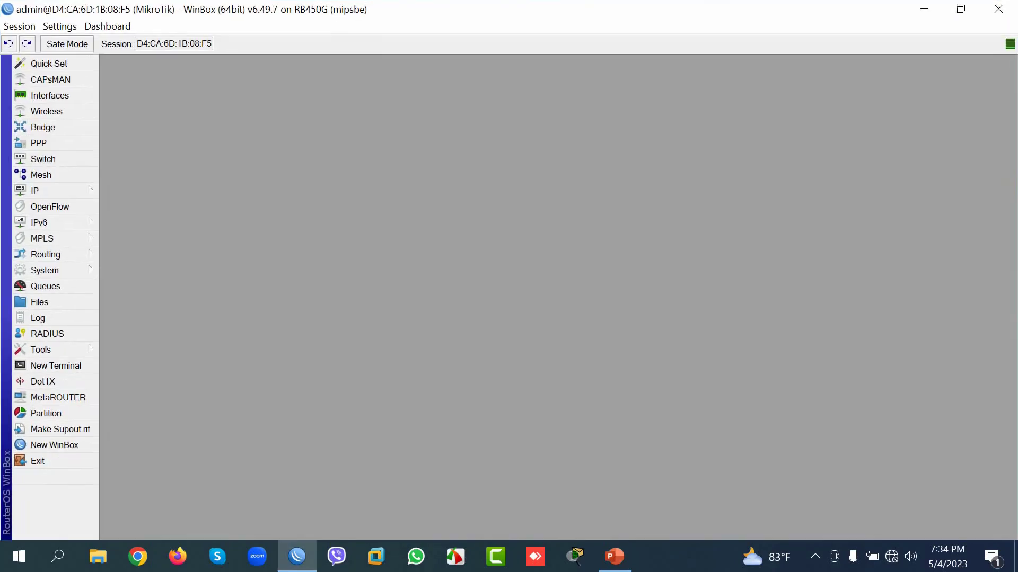
# Add the IP address 10.10.10.3/24 to the second user router's ether1-WAN interface.
pyautogui.click(53, 190)
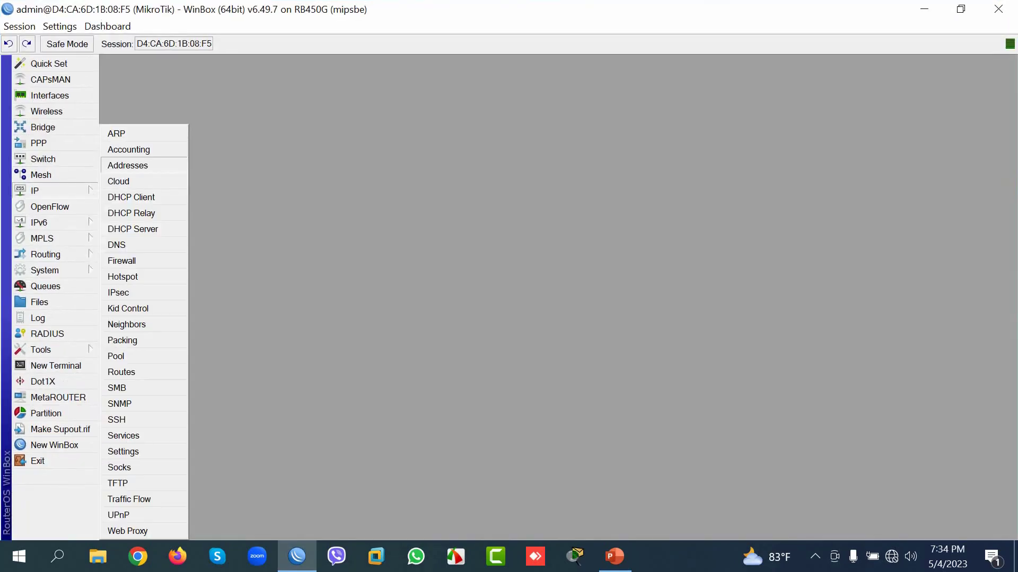
pyautogui.click(127, 165)
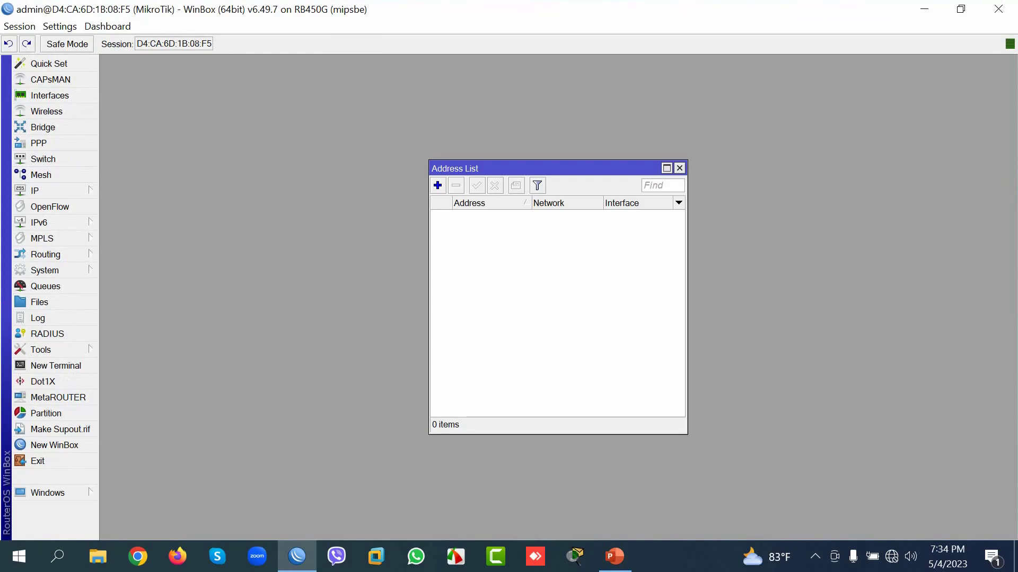
pyautogui.click(438, 185)
pyautogui.write('10.1')
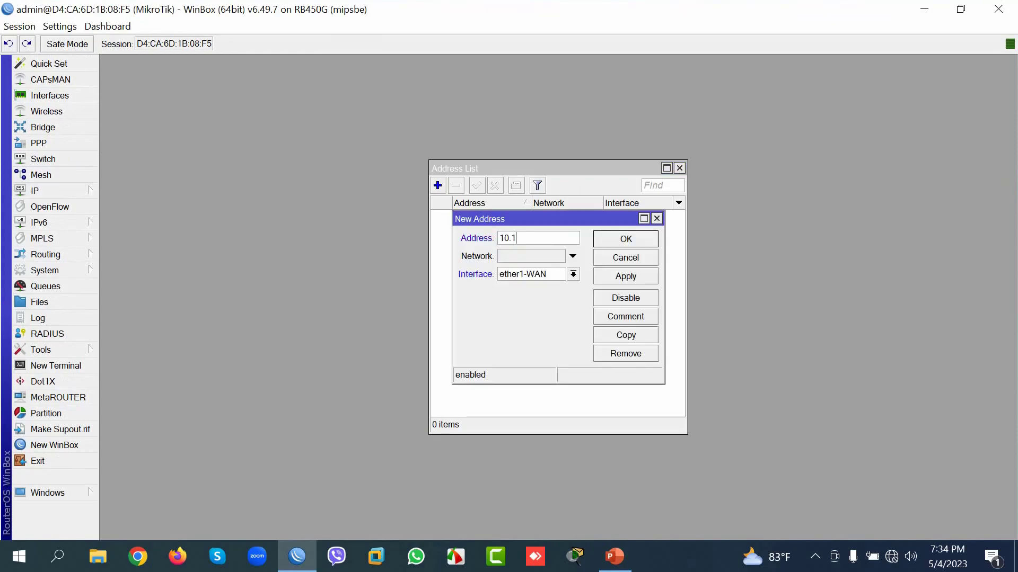
pyautogui.write('0.10.3/24')
pyautogui.press('Return')
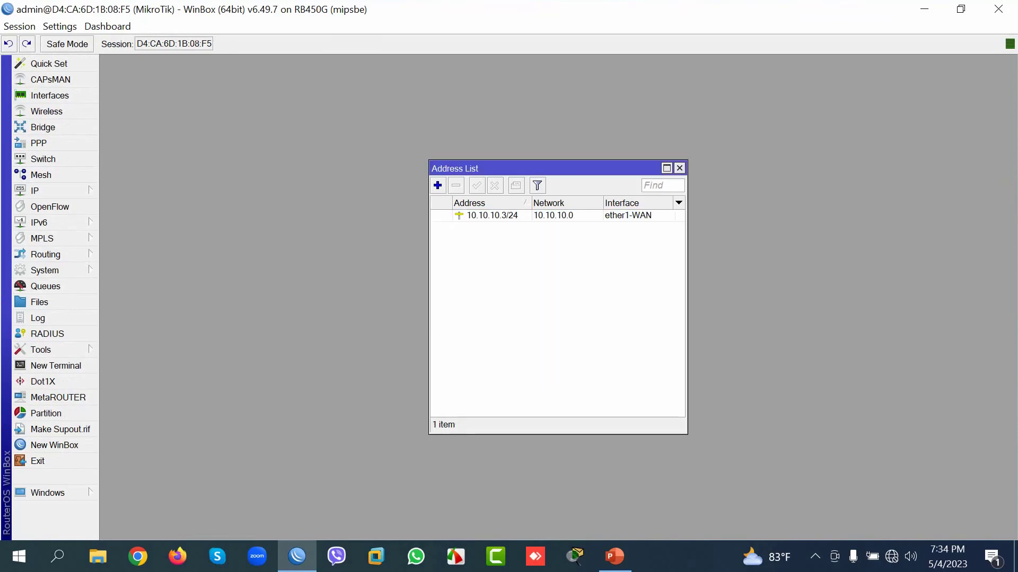
# Add the IP address 20.20.20.1/24 to the ether2-LAN interface.
pyautogui.click(437, 185)
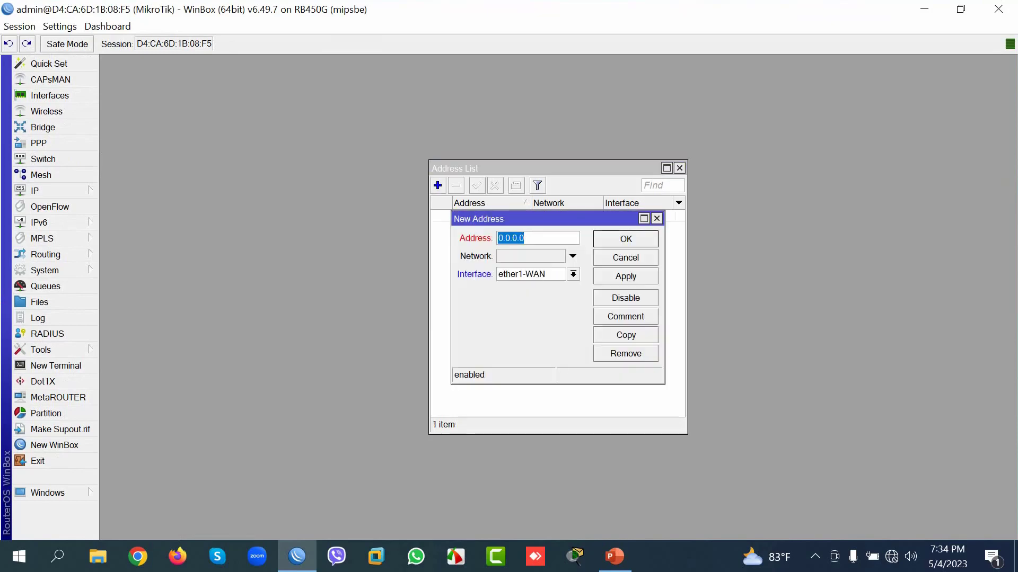
pyautogui.write('20.20.20.1/24')
pyautogui.click(572, 274)
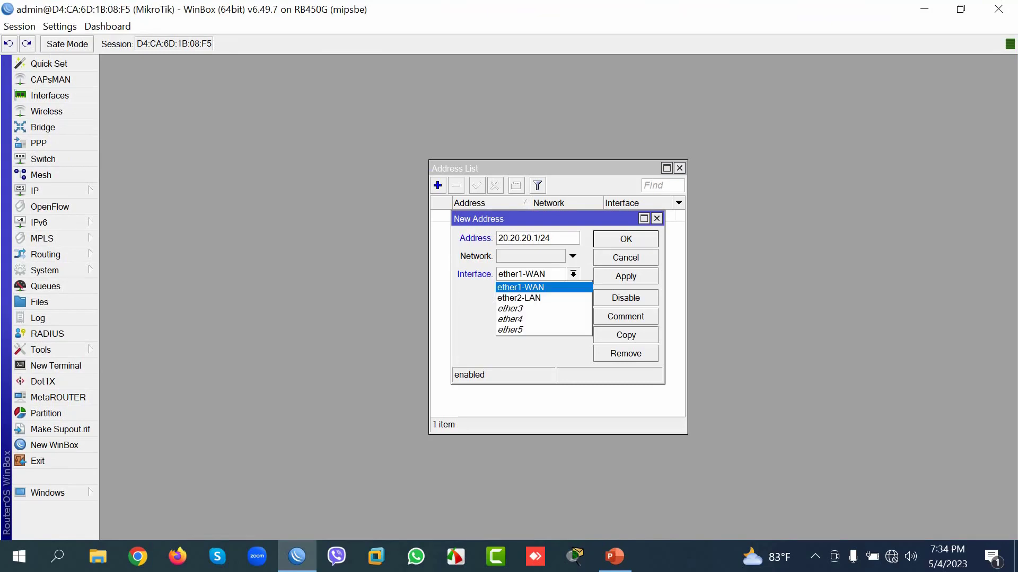
pyautogui.click(524, 298)
pyautogui.click(625, 276)
pyautogui.click(629, 239)
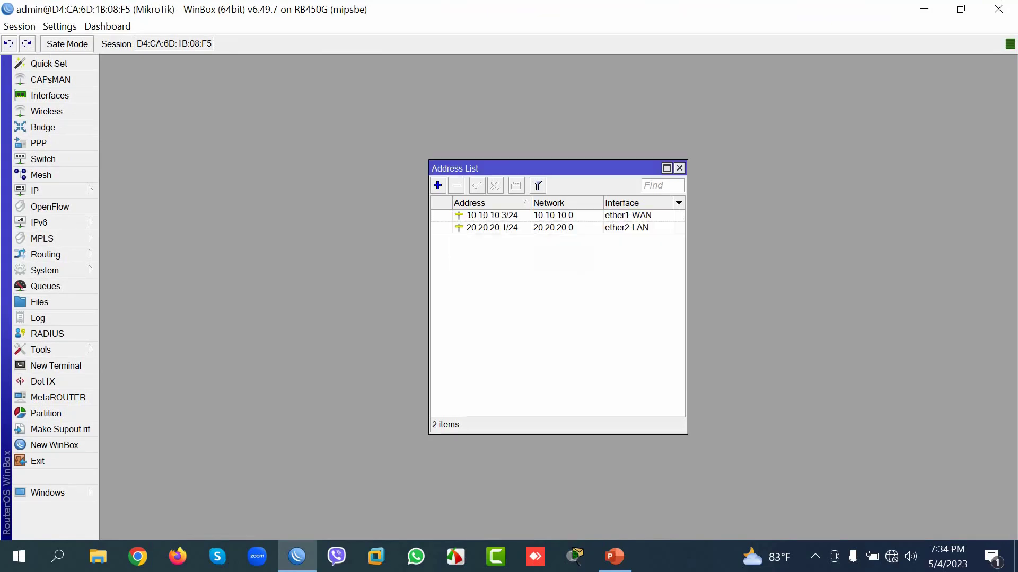
# Disable and delete the existing 0.0.0.0/0 default route from the router's route list.
pyautogui.click(43, 191)
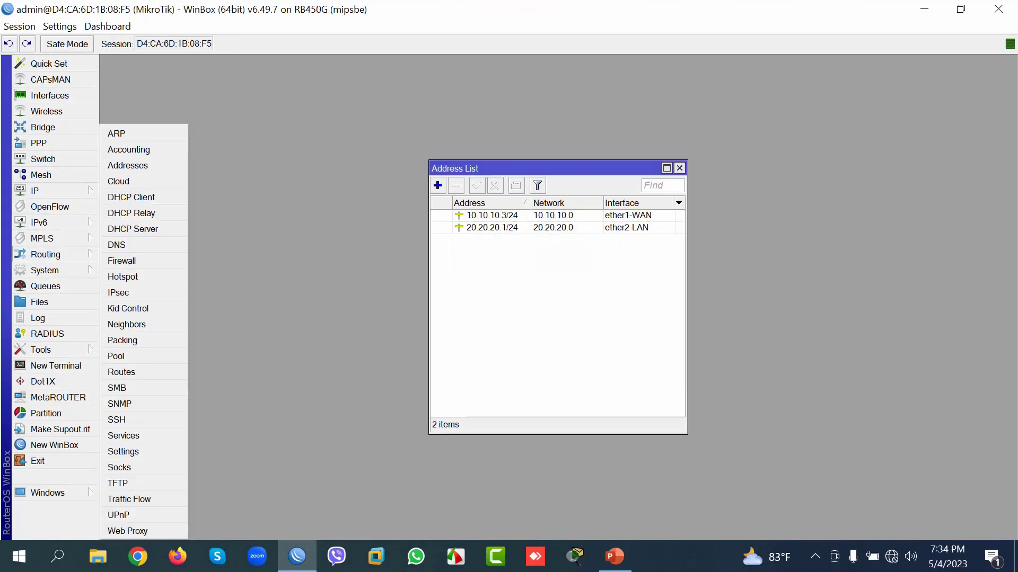
pyautogui.click(121, 372)
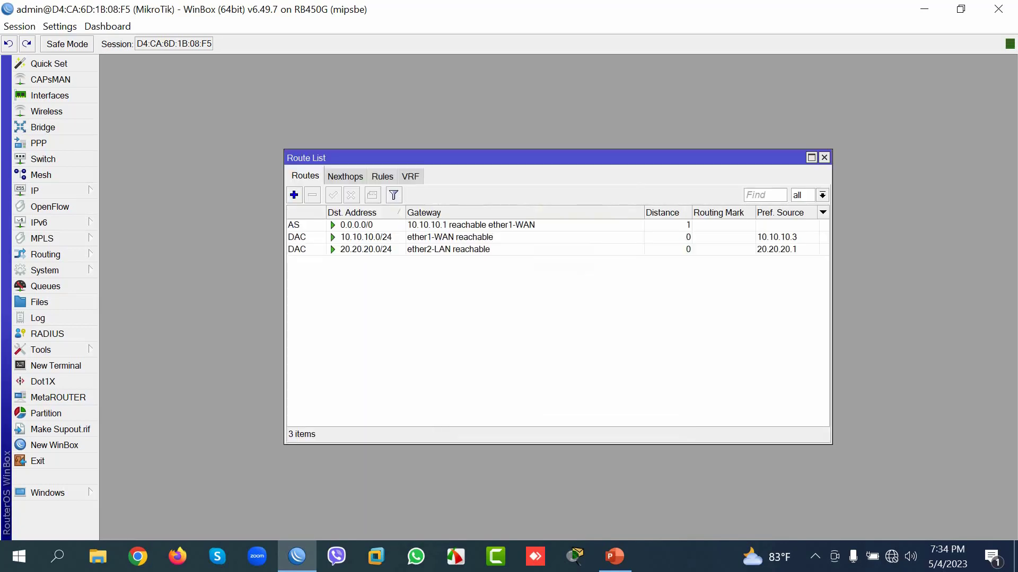
pyautogui.click(451, 226)
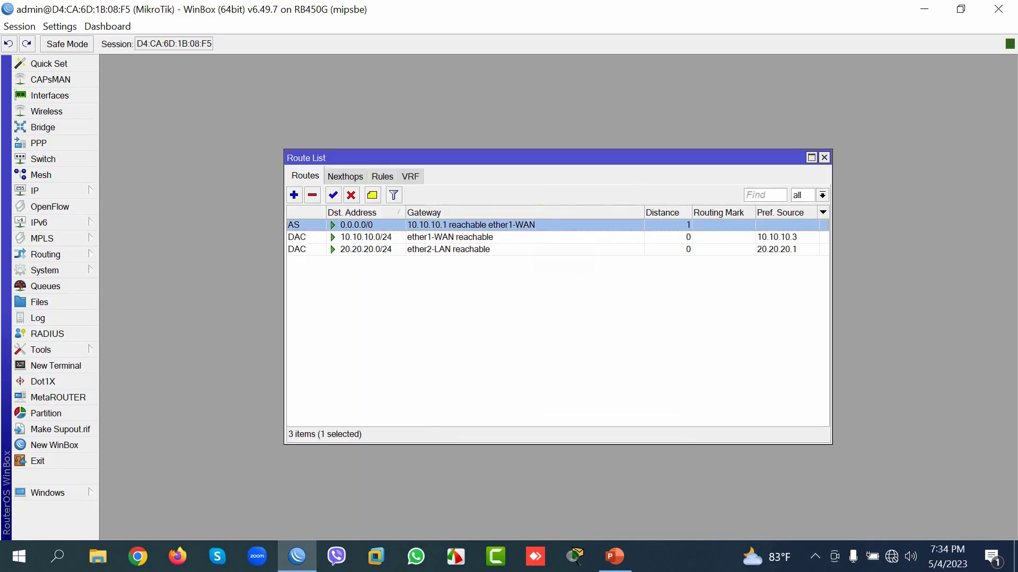
pyautogui.click(350, 195)
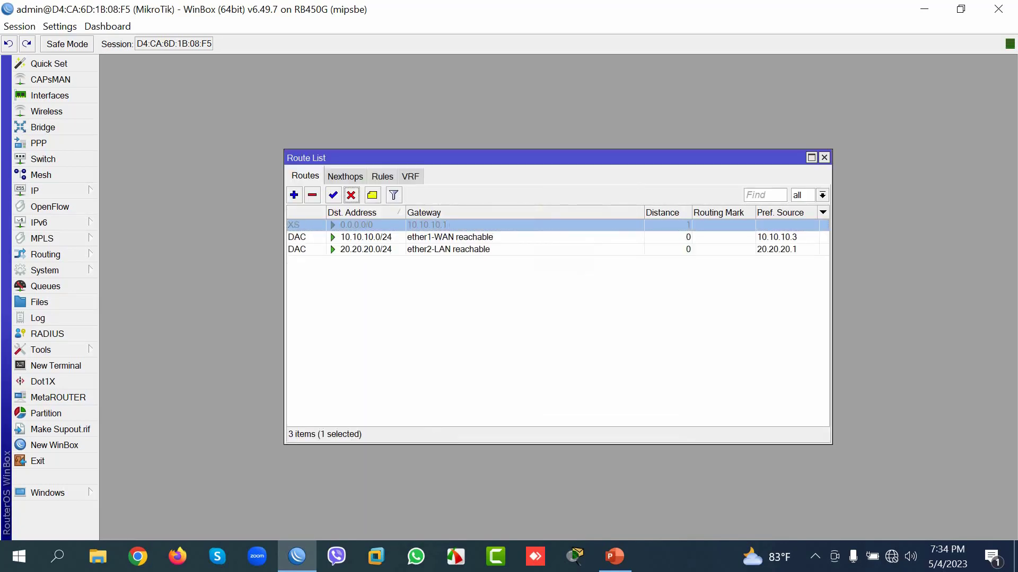
pyautogui.click(312, 195)
# Add a new static default route for 0.0.0.0/0 with gateway 101.10.10.1.
pyautogui.click(293, 195)
pyautogui.press('Tab')
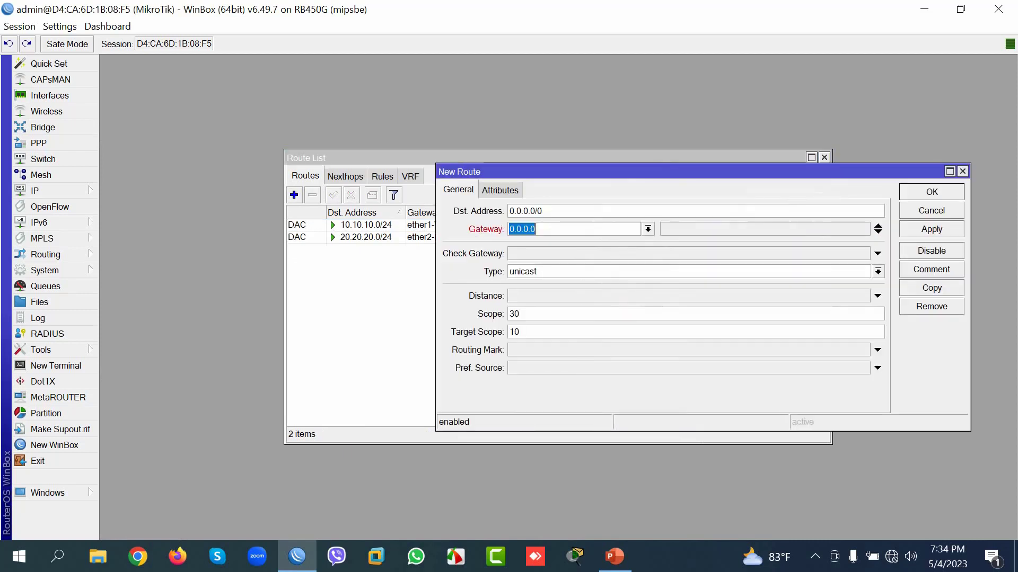
pyautogui.write('101.10.10.1')
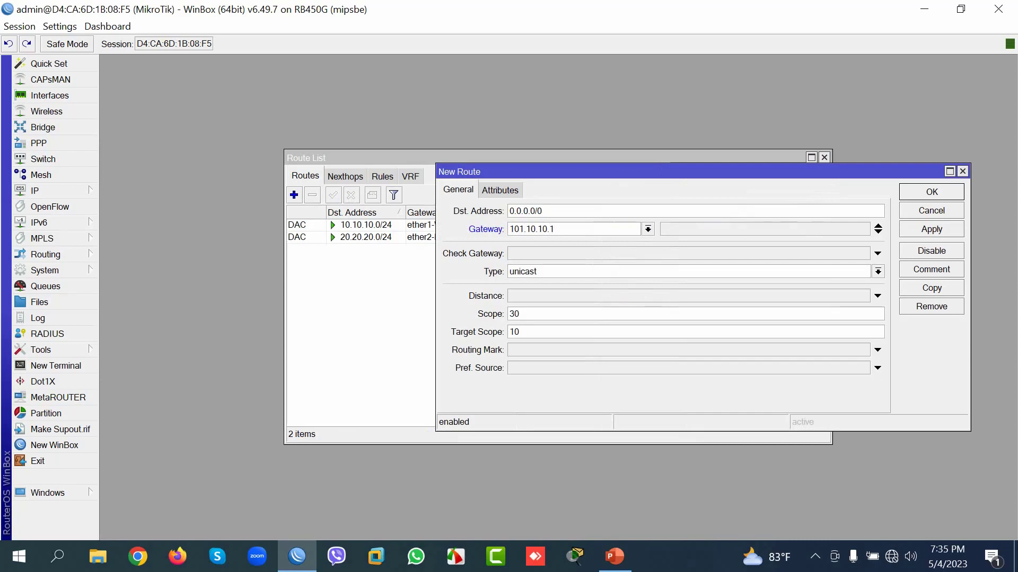
pyautogui.press('Return')
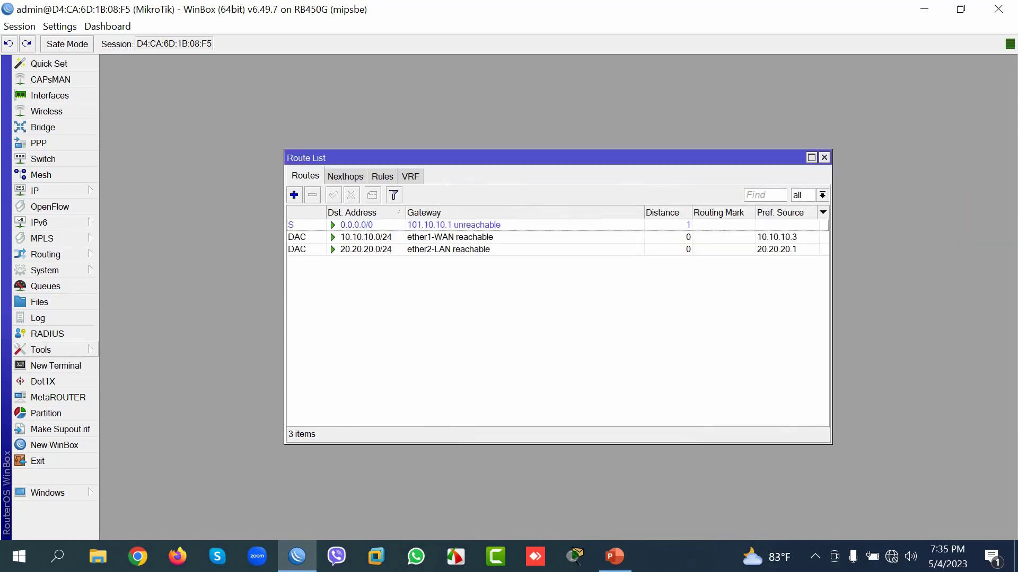
# Correct the gateway of the 0.0.0.0/0 default route to 10.10.10.1.
pyautogui.doubleClick(454, 225)
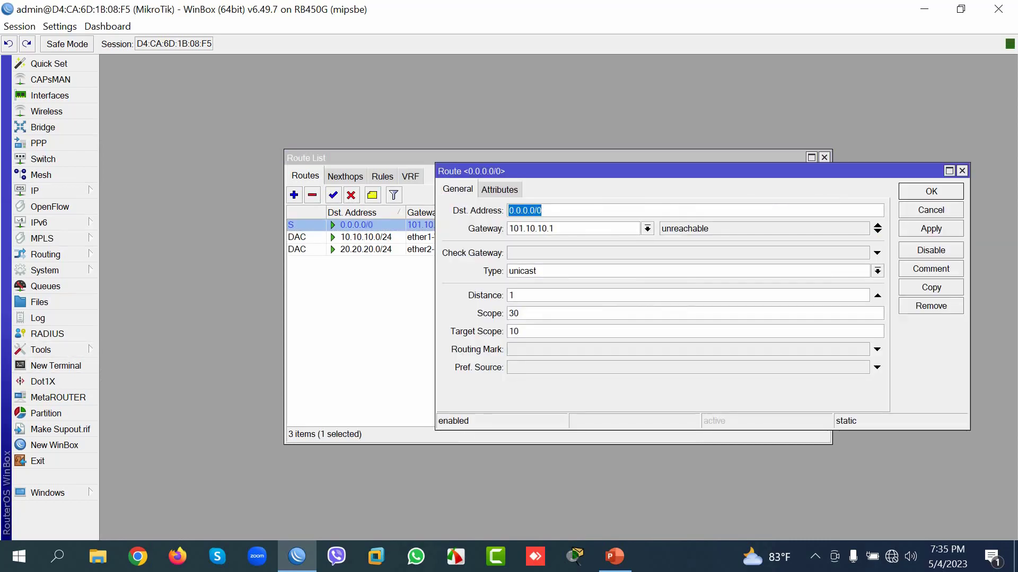
pyautogui.click(524, 229)
pyautogui.press('BackSpace')
pyautogui.press('Return')
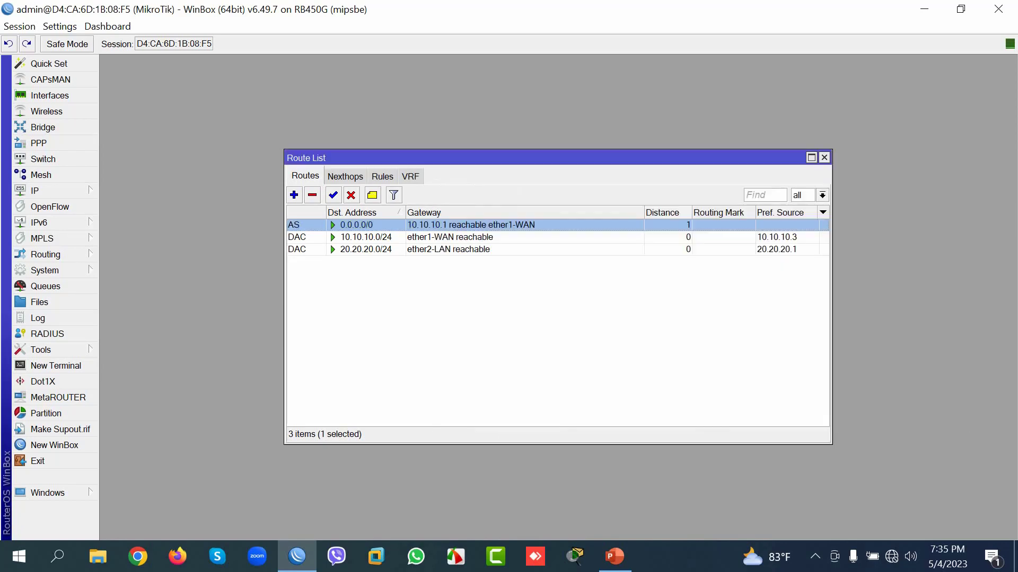
# Ping 8.8.8.8 from a new router terminal to test the second router's internet connection.
pyautogui.click(56, 365)
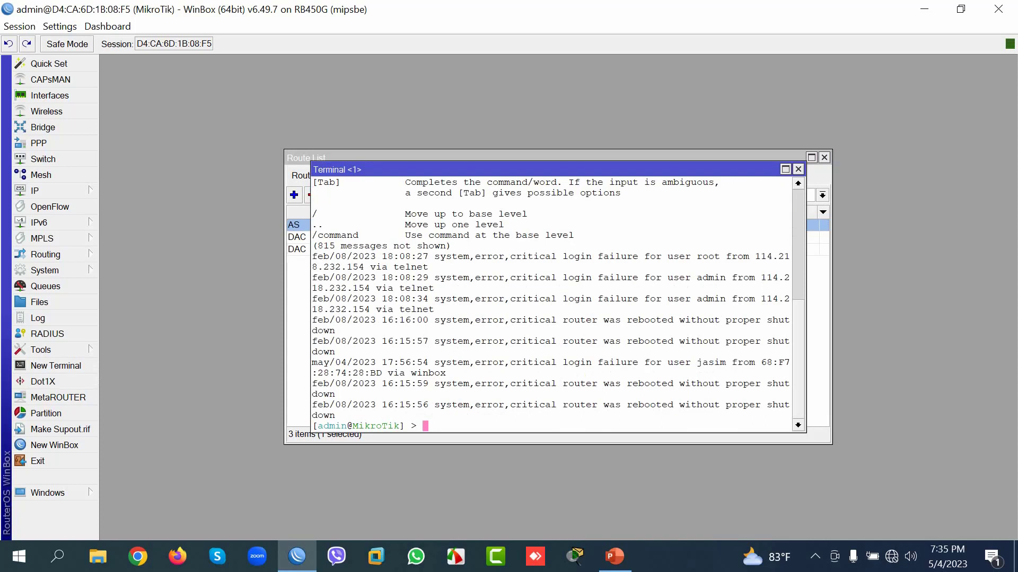
pyautogui.write('ping 8.8.8.8')
pyautogui.press('Return')
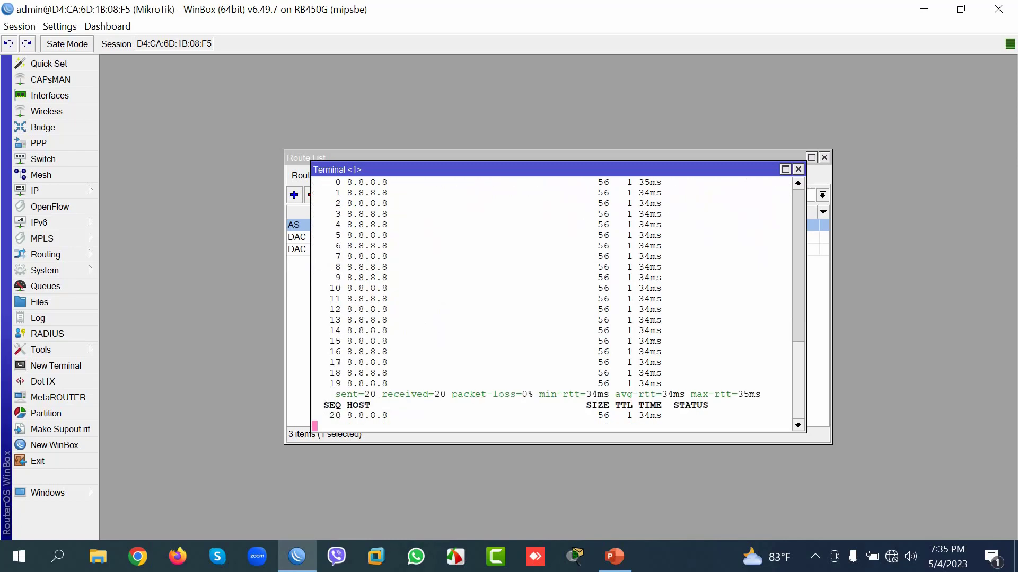
pyautogui.hotkey('alt', 'Tab')
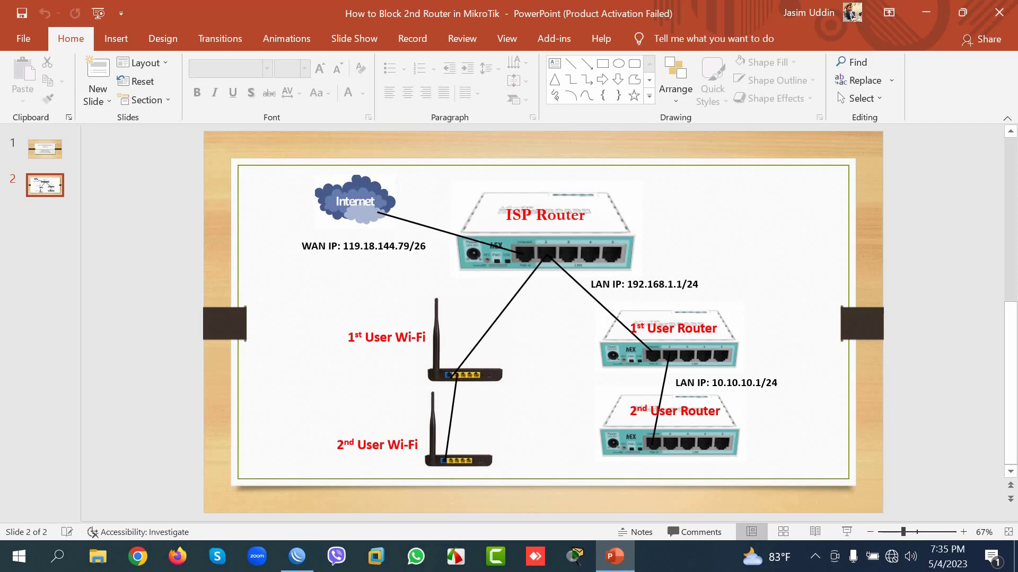
pyautogui.click(546, 228)
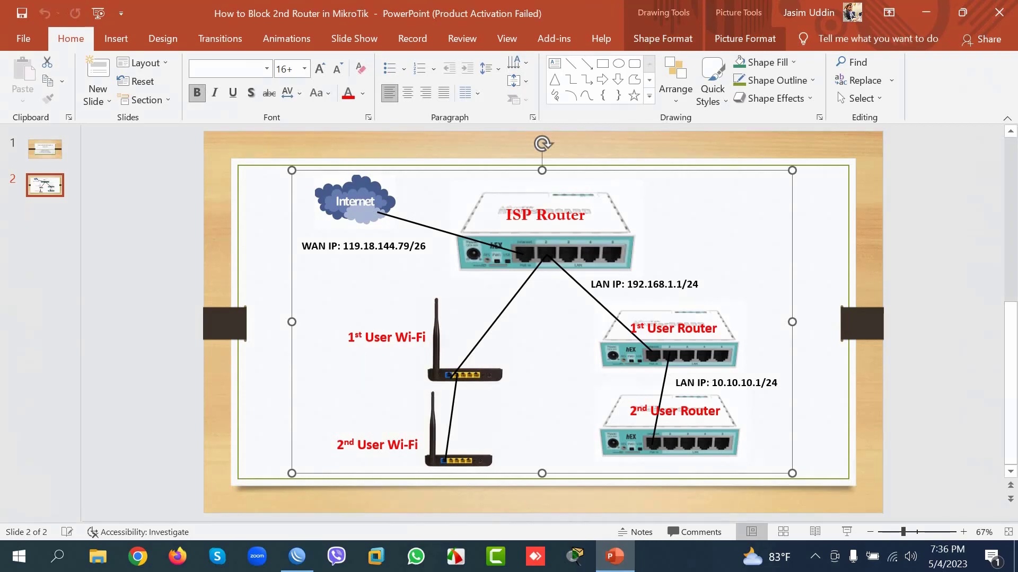
pyautogui.click(297, 557)
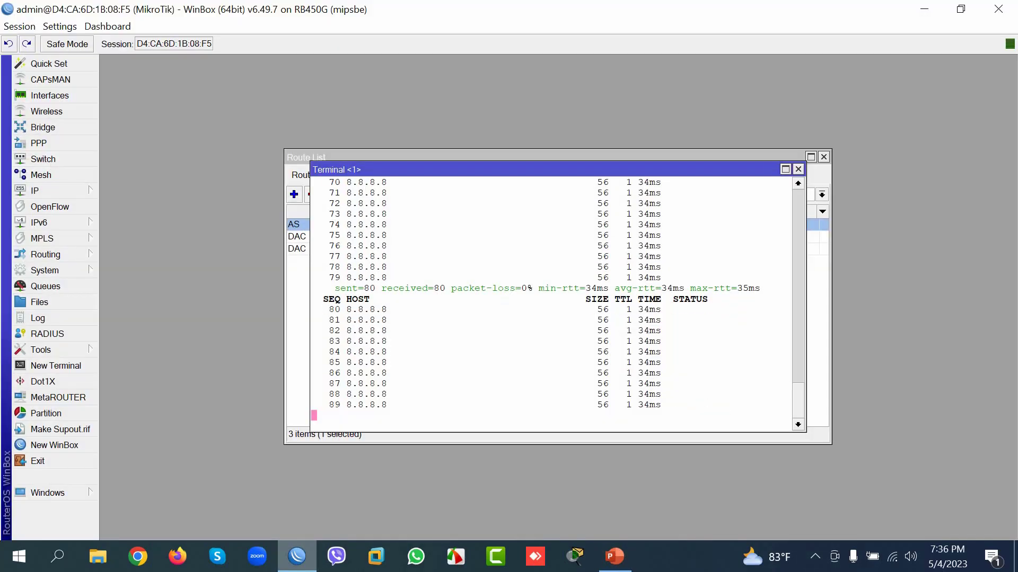
pyautogui.click(54, 446)
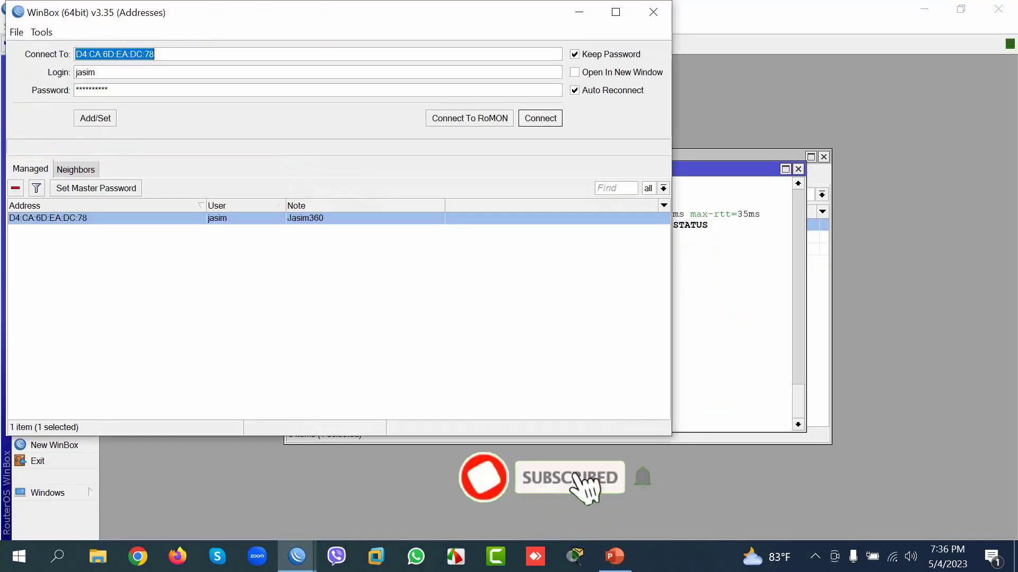
pyautogui.write('119.')
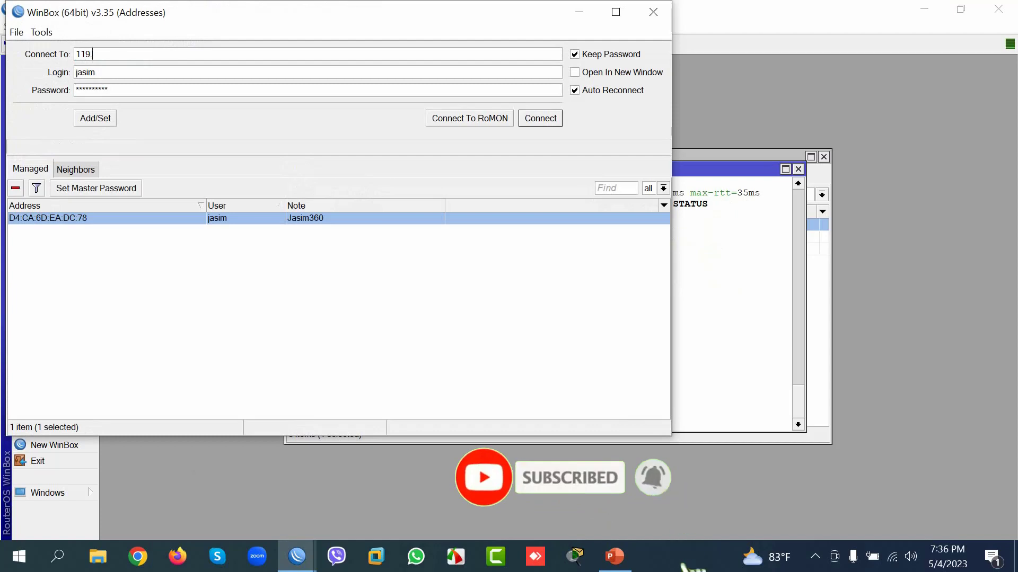
pyautogui.write('18.144')
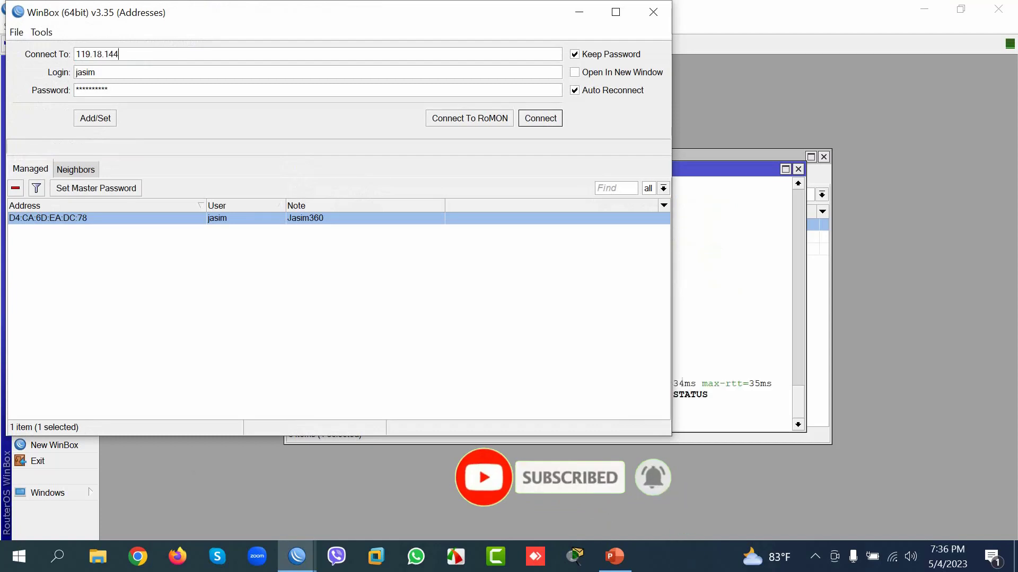
pyautogui.write('.79')
pyautogui.press('Return')
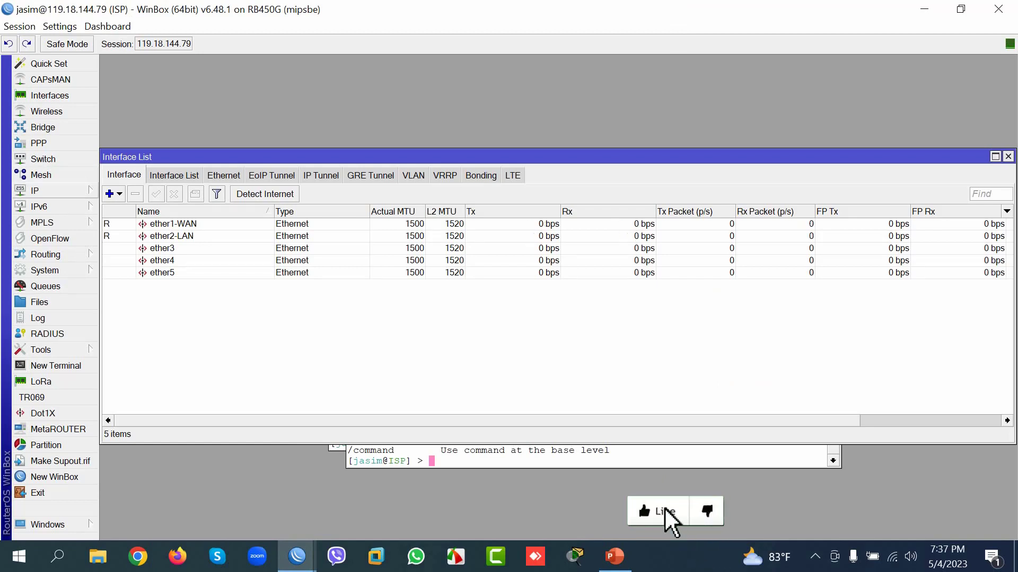
# Delete the existing forward rule from the firewall mangle rules on the ISP router.
pyautogui.click(47, 192)
pyautogui.click(122, 277)
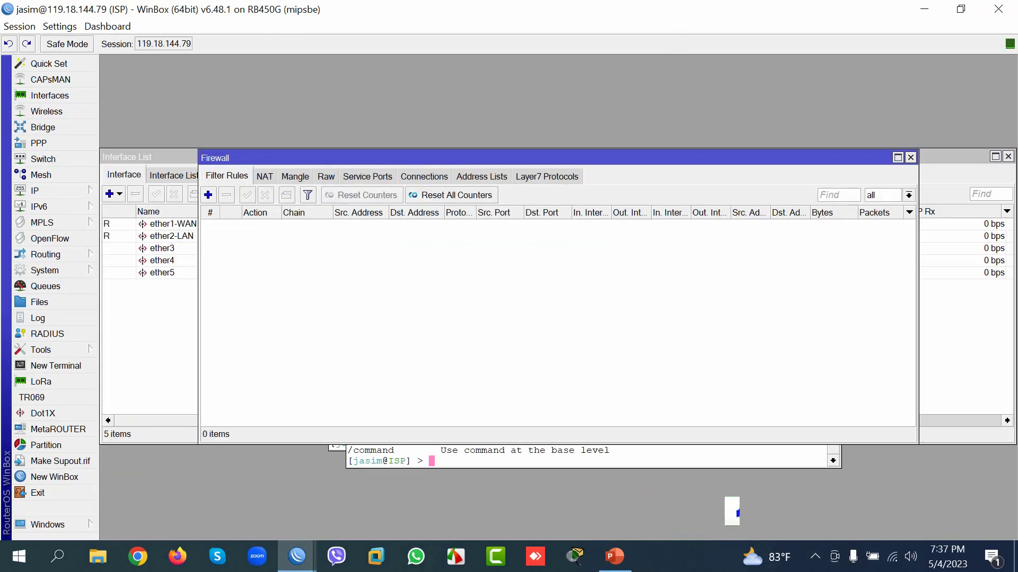
pyautogui.click(294, 175)
pyautogui.click(292, 225)
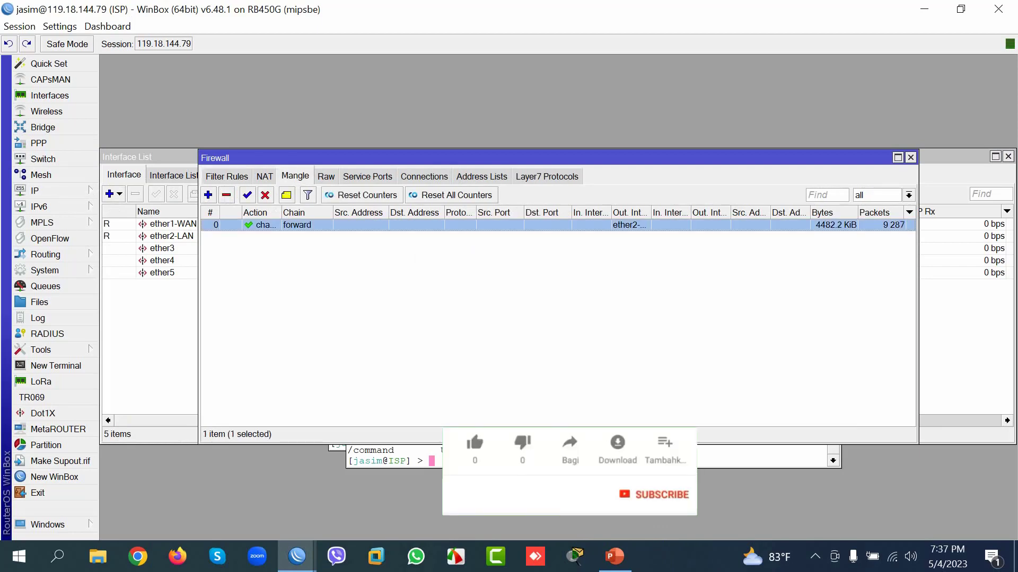
pyautogui.click(227, 195)
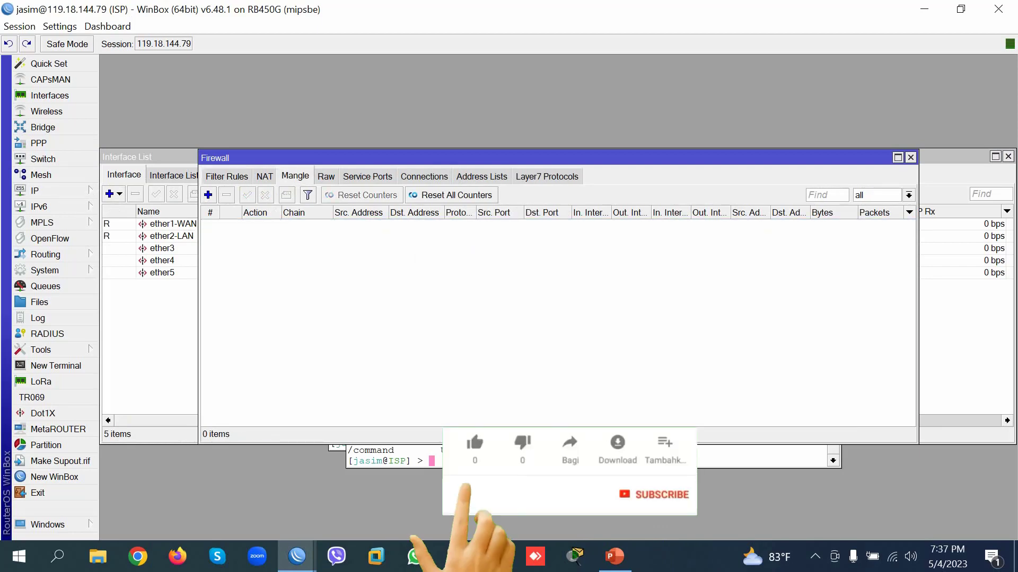
pyautogui.click(208, 195)
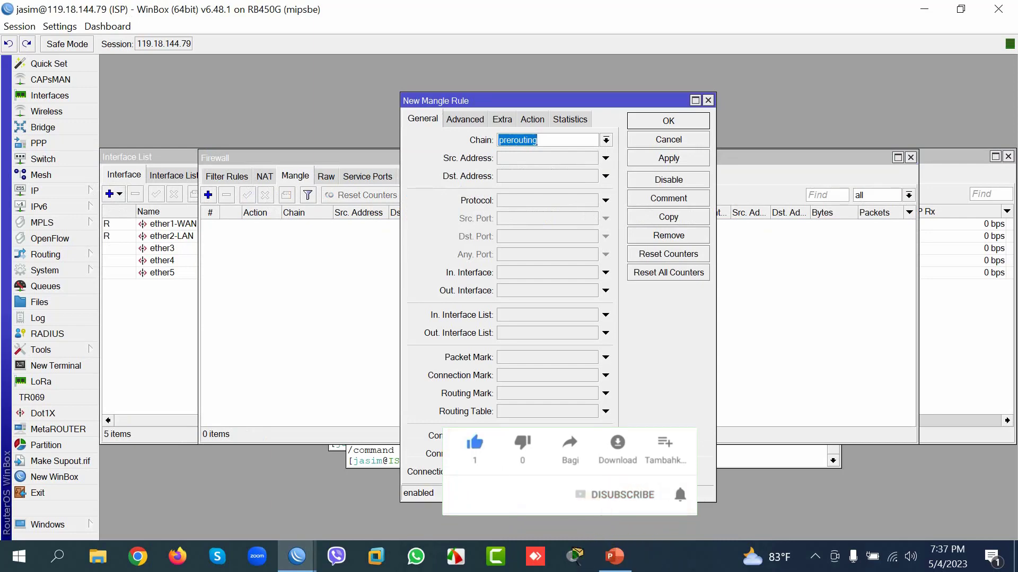
pyautogui.click(606, 140)
pyautogui.click(551, 153)
pyautogui.hotkey('alt', 'Down')
pyautogui.press('Down')
pyautogui.press('Down')
pyautogui.press('Down')
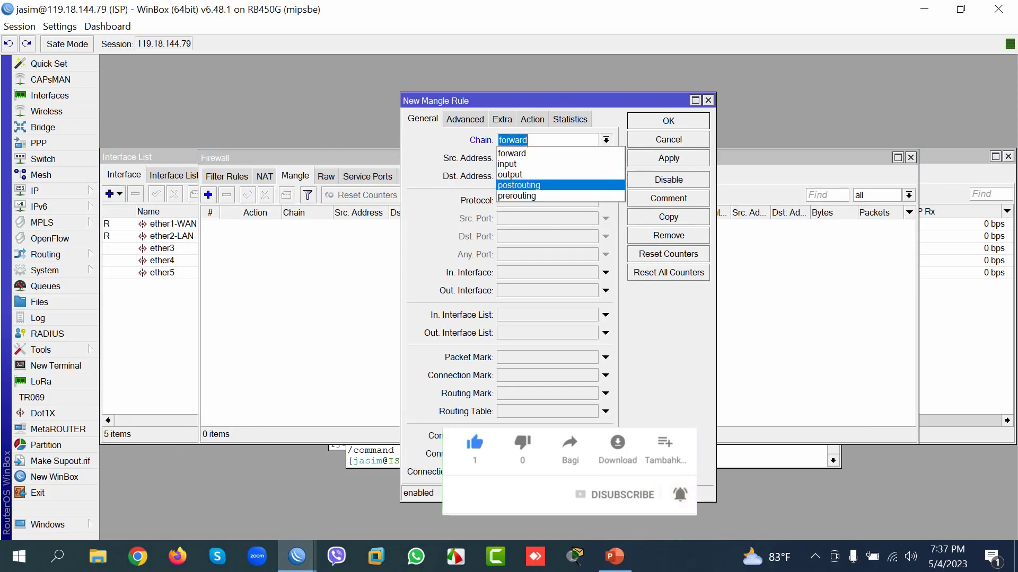
pyautogui.press('Down')
pyautogui.press('Return')
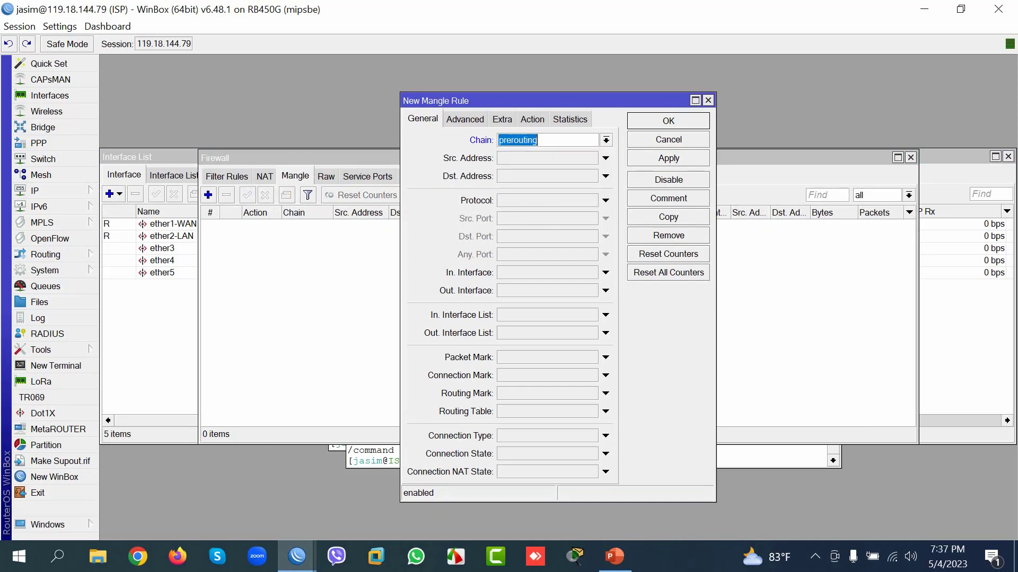
pyautogui.press('Escape')
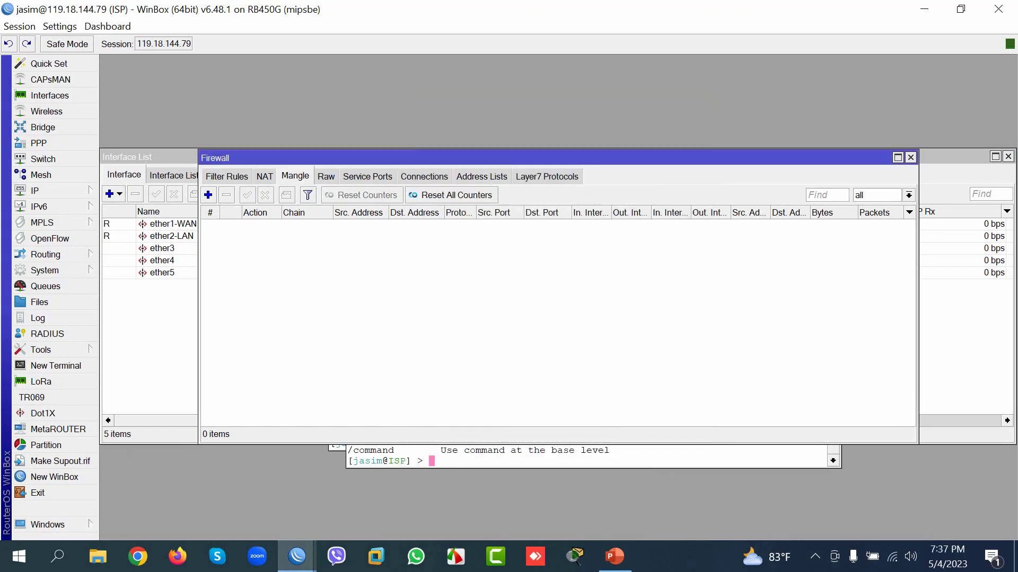
# Create a new mangle rule with the forward chain and ether2-LAN as the outgoing interface.
pyautogui.press('Insert')
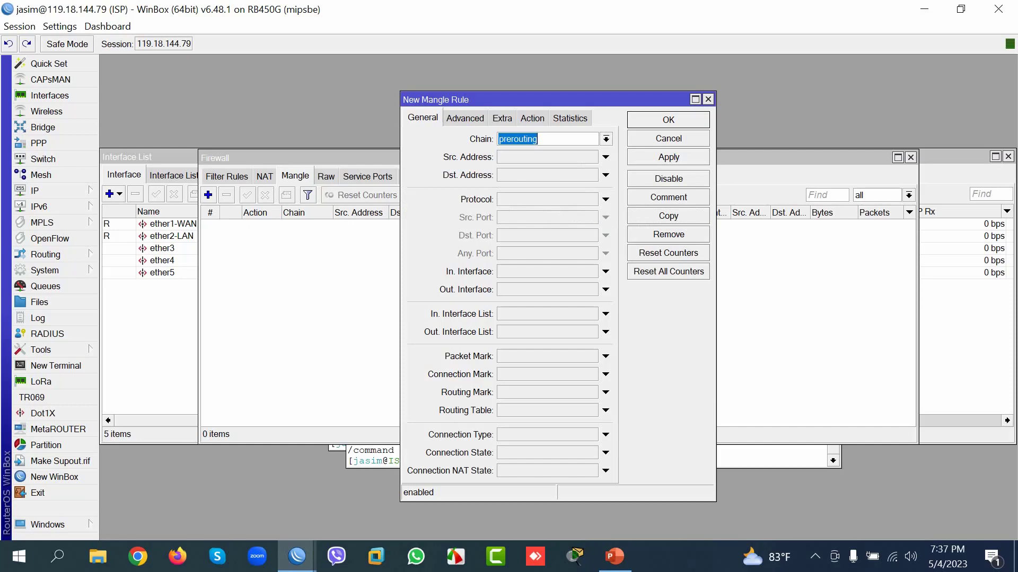
pyautogui.click(606, 139)
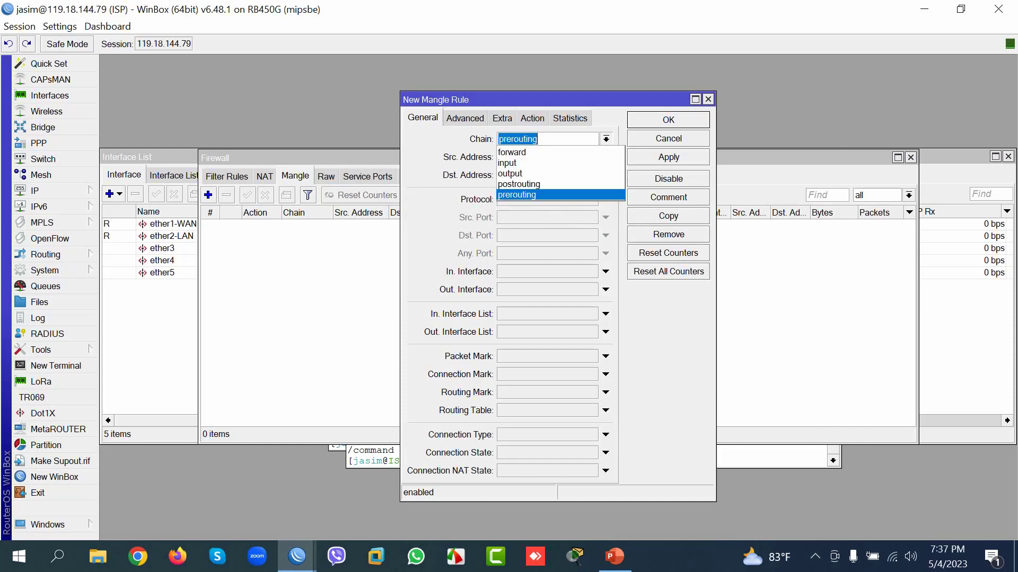
pyautogui.click(512, 153)
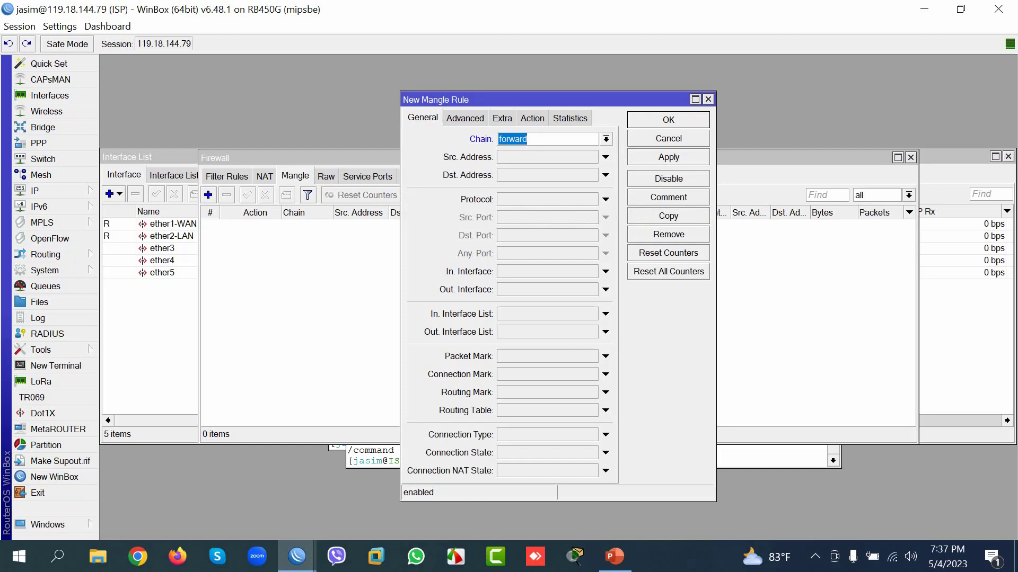
pyautogui.click(605, 290)
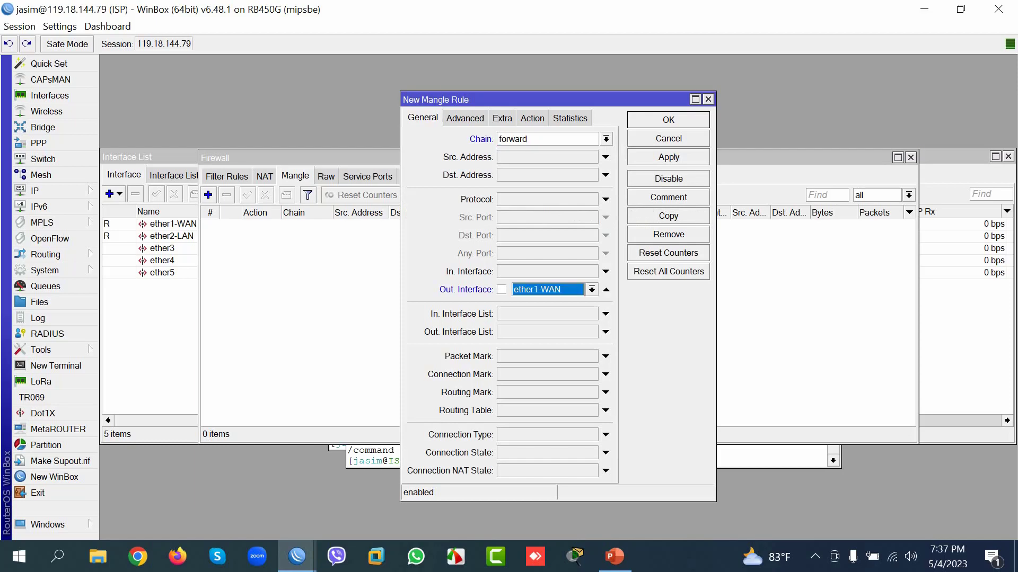
pyautogui.click(591, 290)
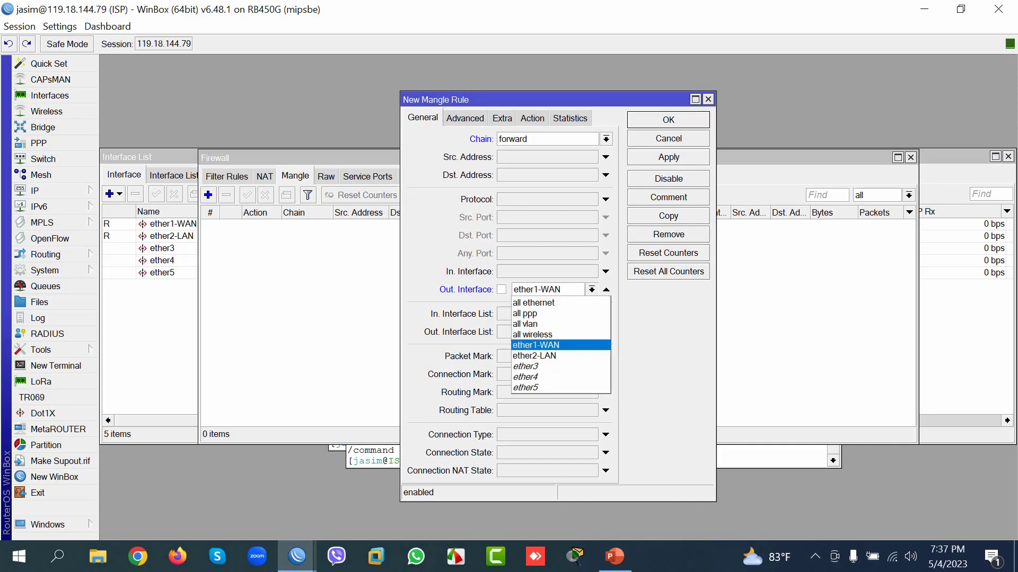
pyautogui.click(536, 356)
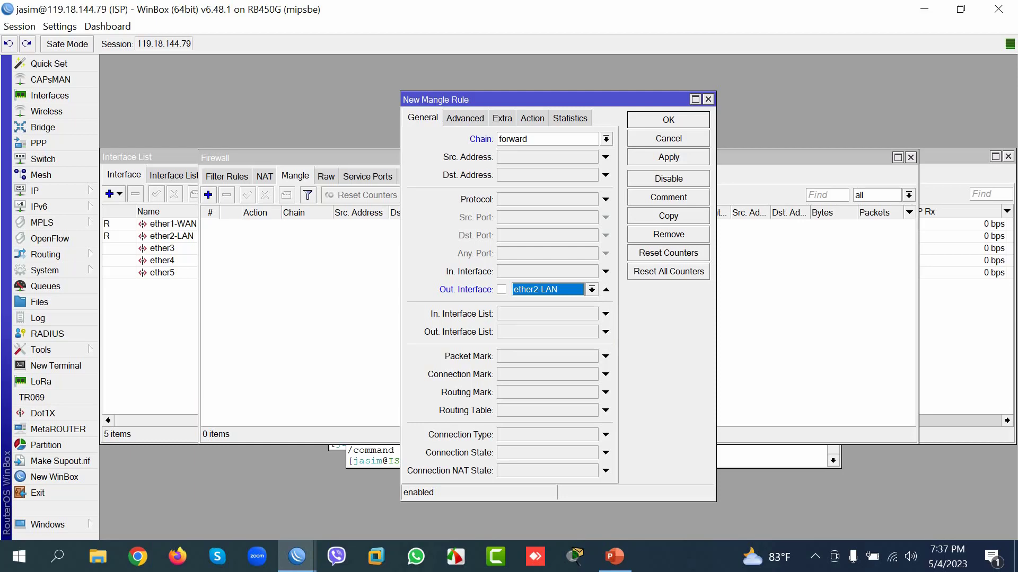
# Give the mangle rule the change TTL action with a new TTL of 2, and save the rule.
pyautogui.click(532, 118)
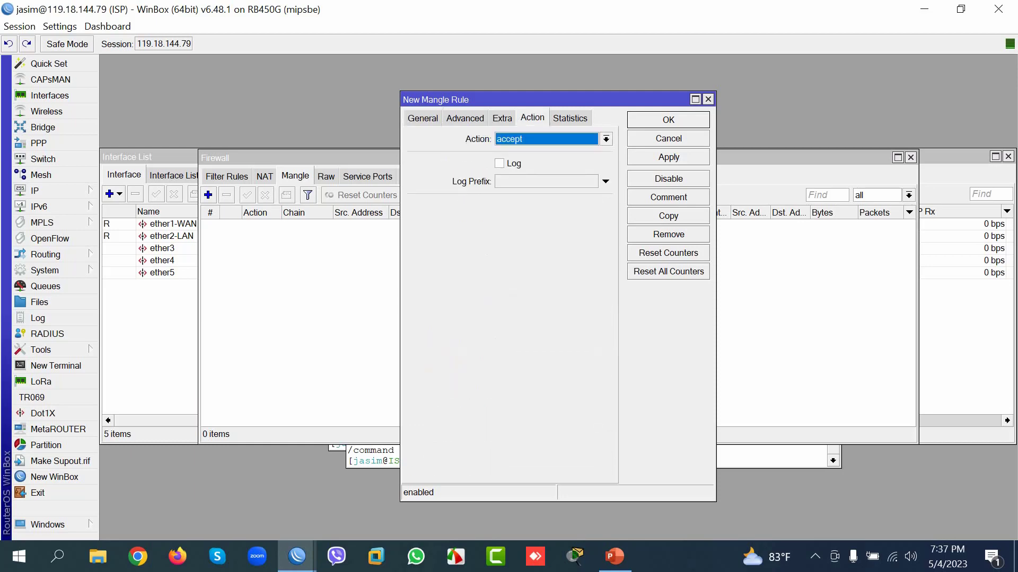
pyautogui.hotkey('alt', 'Down')
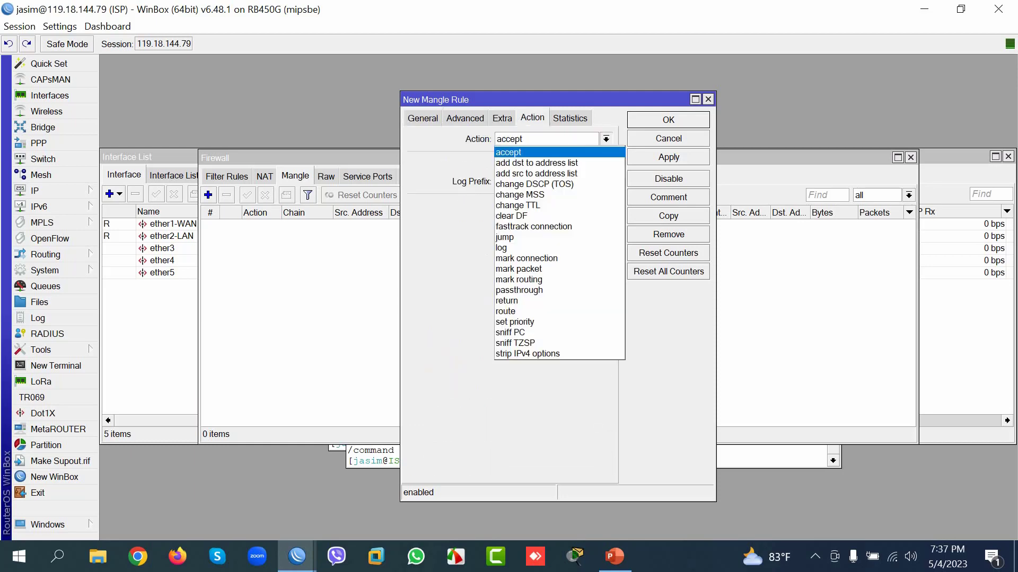
pyautogui.press('Down')
pyautogui.press('Down')
pyautogui.press('Down')
pyautogui.press('Down')
pyautogui.press('Down')
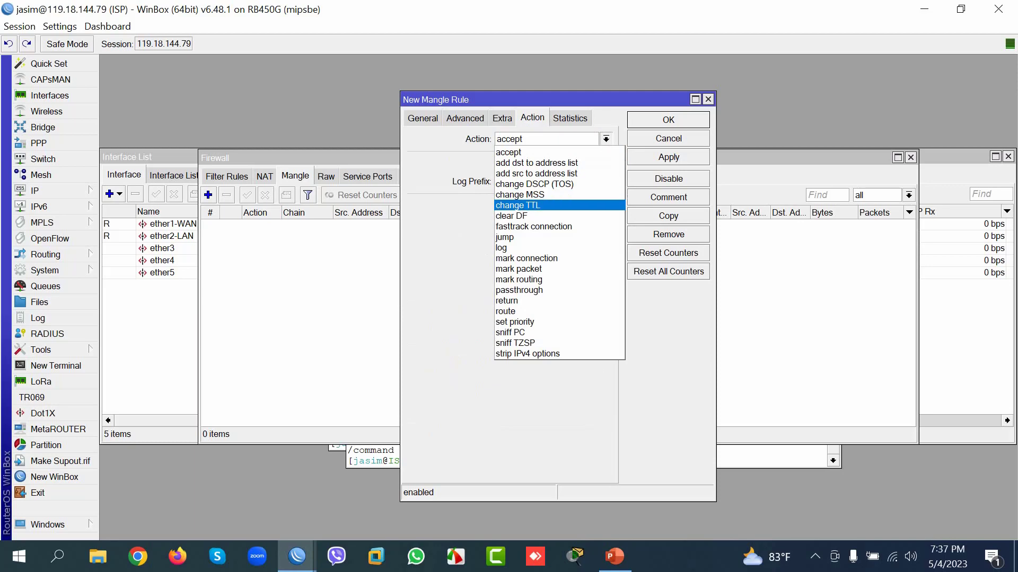
pyautogui.press('Return')
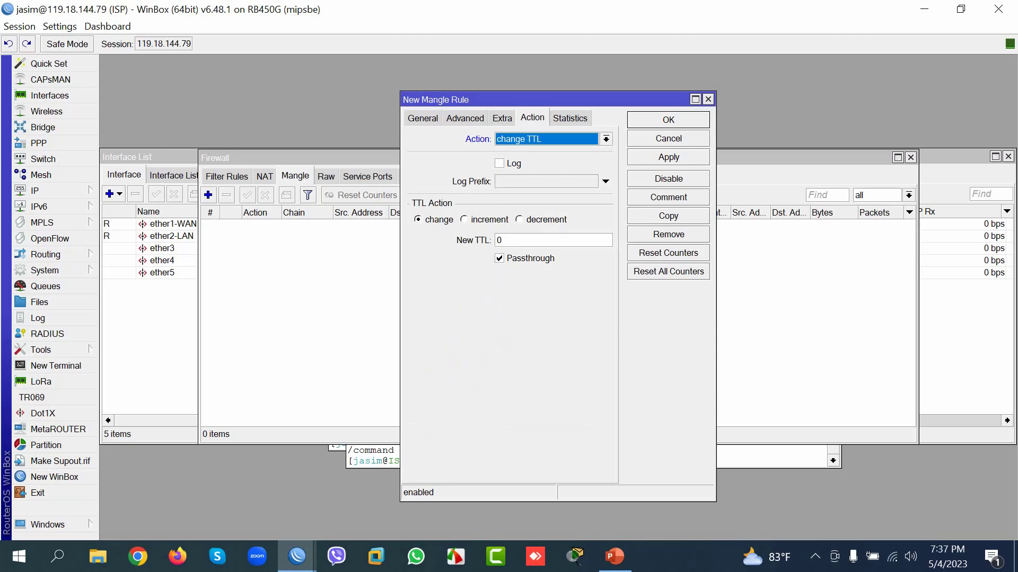
pyautogui.doubleClick(499, 240)
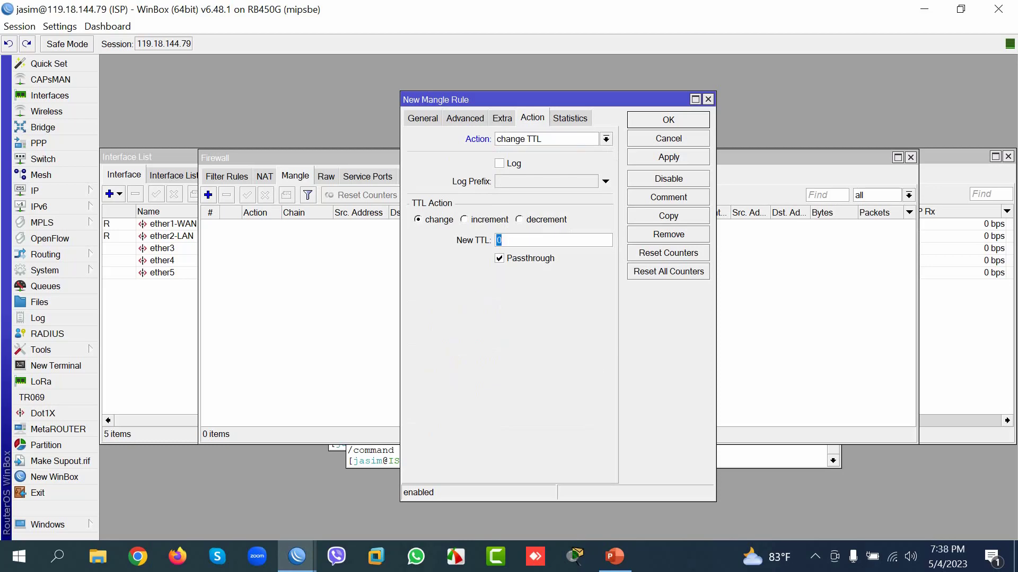
pyautogui.write('2')
pyautogui.click(668, 158)
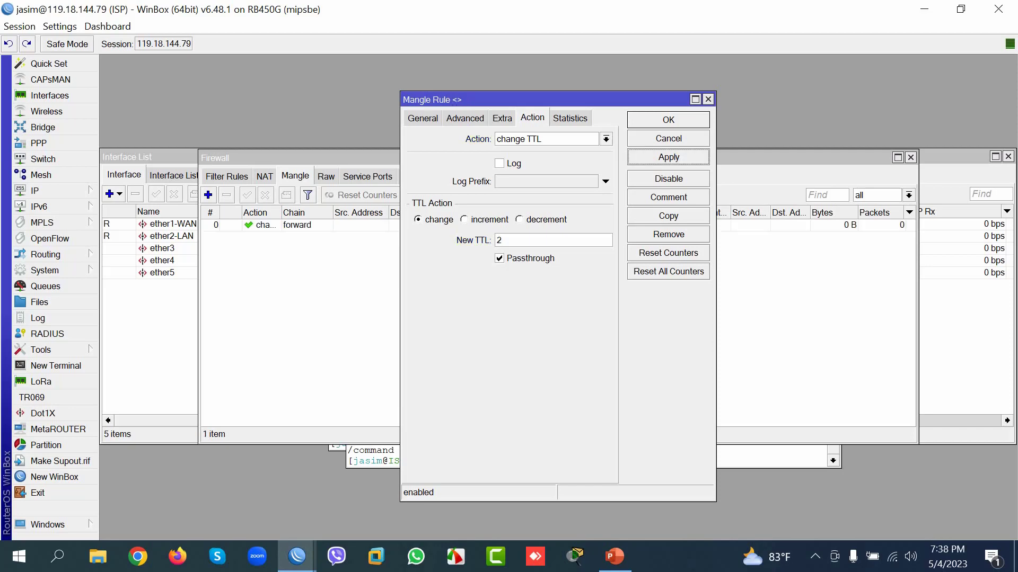
pyautogui.press('Return')
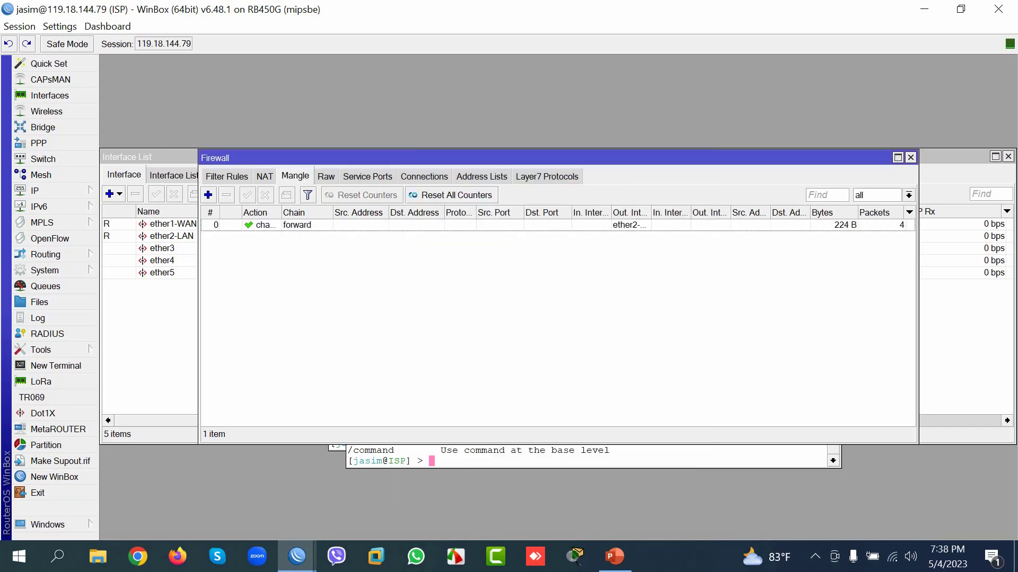
# Switch to the second router's WinBox session and set its system identity to "2nd router".
pyautogui.moveTo(297, 557)
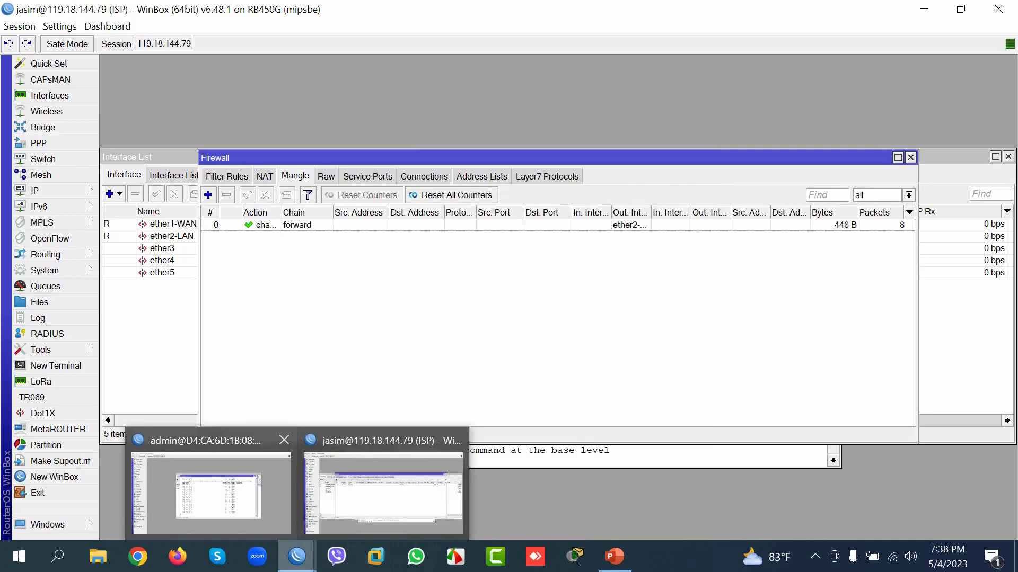
pyautogui.click(211, 493)
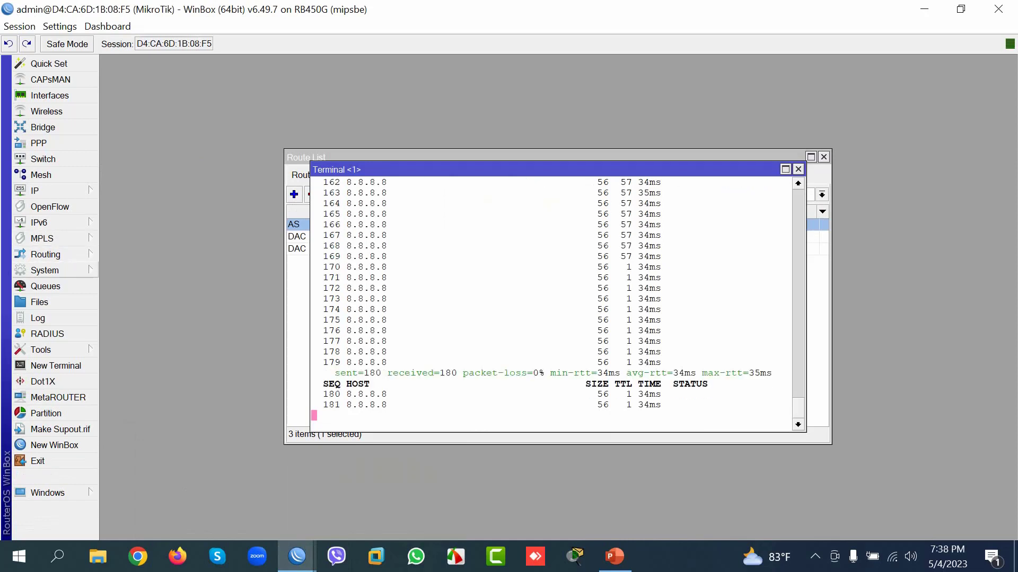
pyautogui.click(45, 271)
pyautogui.click(121, 197)
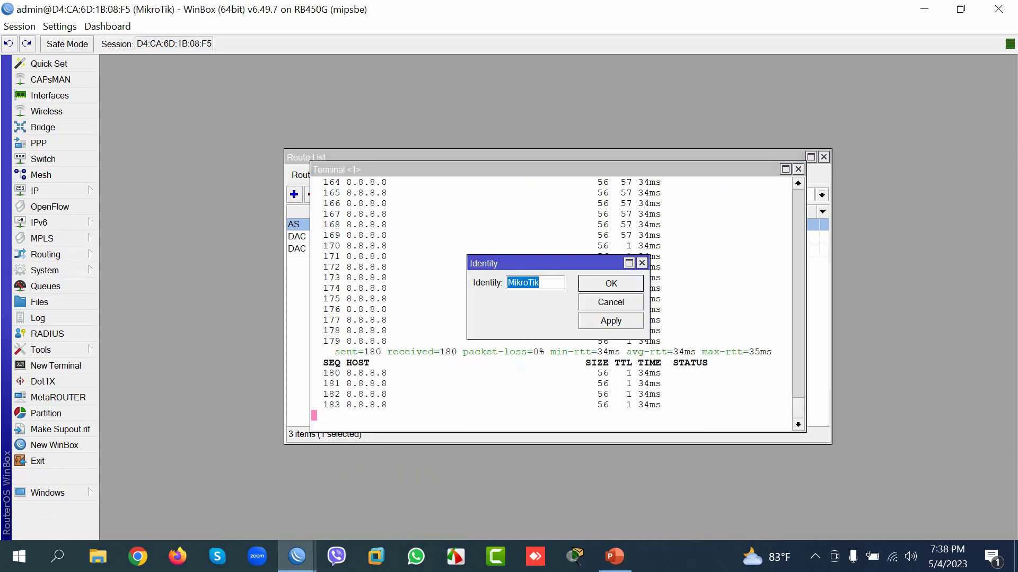
pyautogui.write('2')
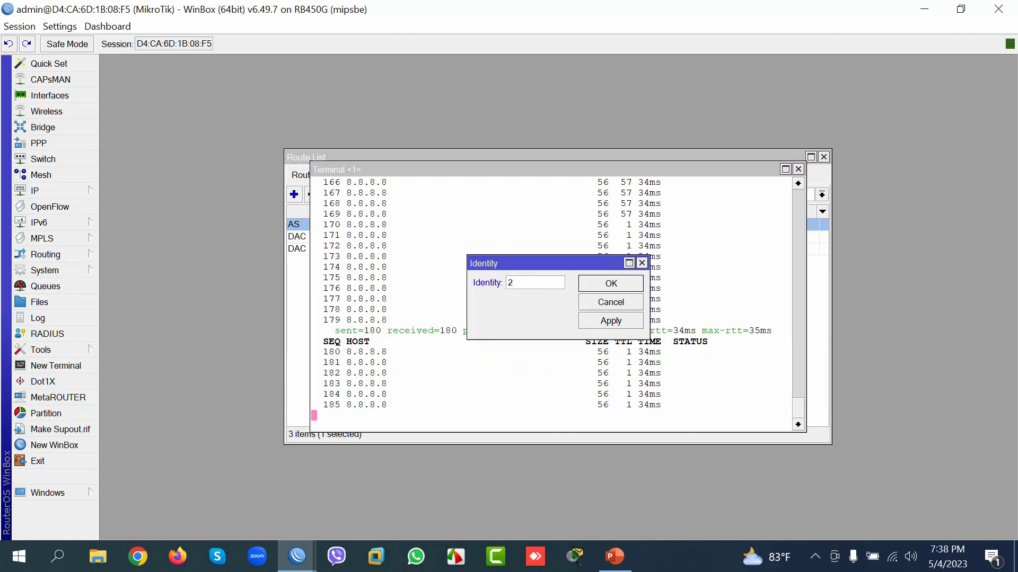
pyautogui.write('nd')
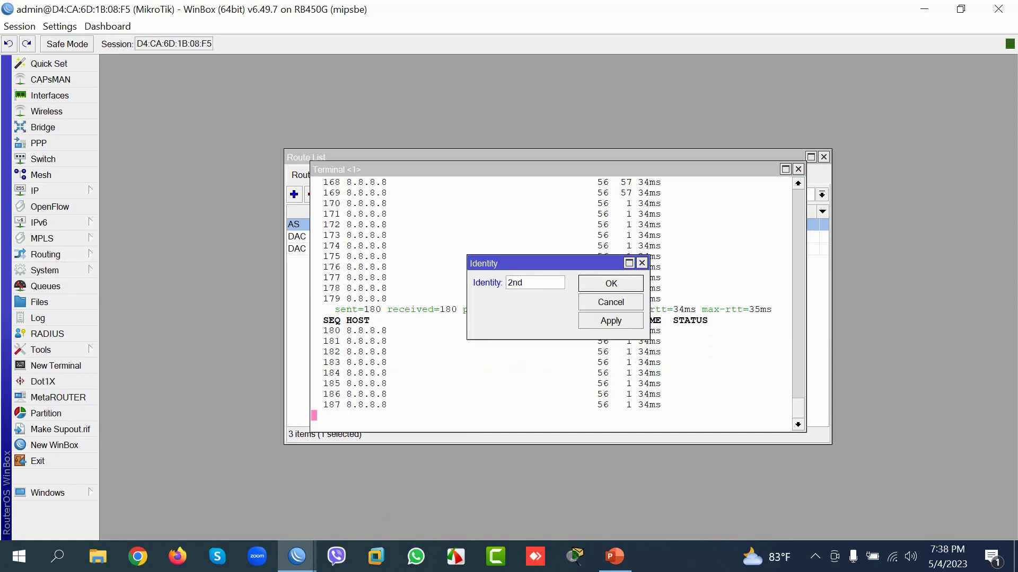
pyautogui.write(' rout')
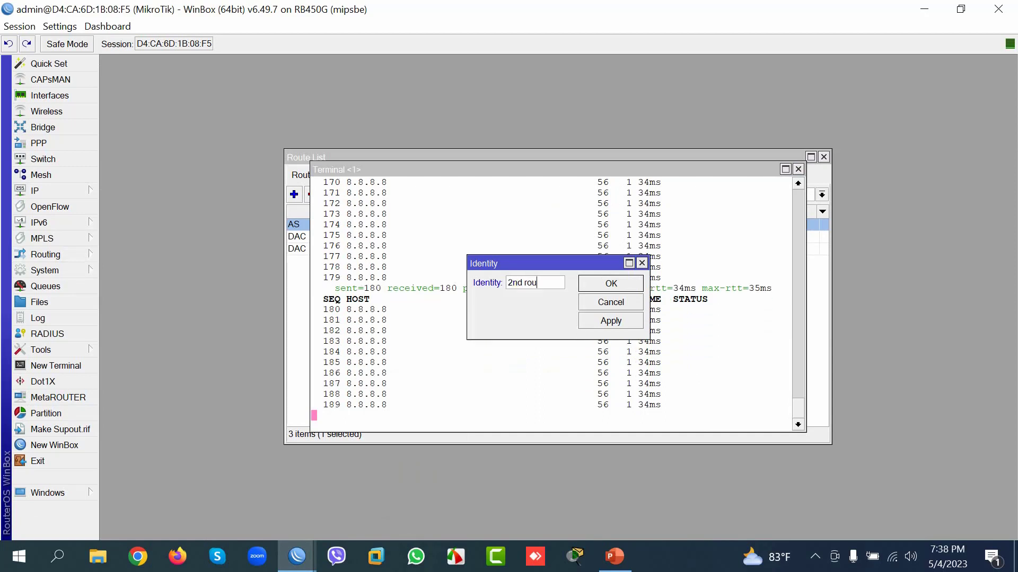
pyautogui.write('er')
pyautogui.press('Return')
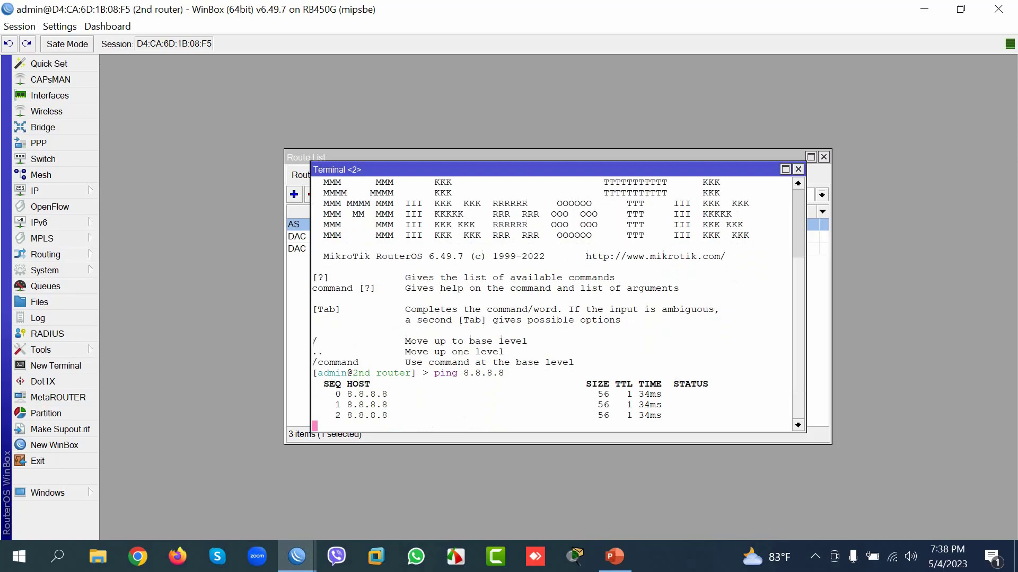
# Return to the ISP router's session, set the forward mangle rule's new TTL to 1 after consulting the PowerPoint diagram, and save the rule.
pyautogui.moveTo(297, 557)
pyautogui.click(384, 501)
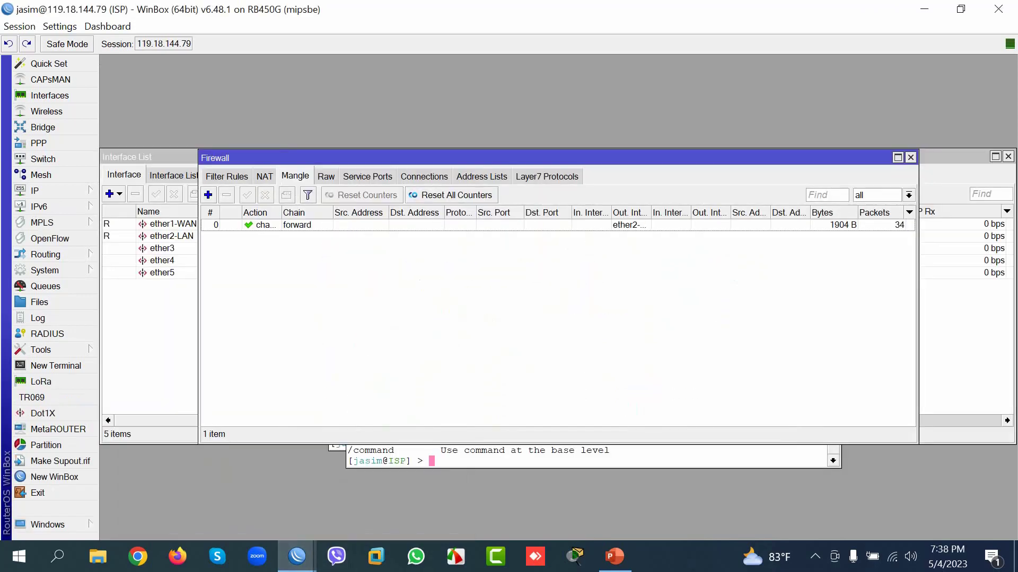
pyautogui.doubleClick(308, 225)
pyautogui.click(525, 241)
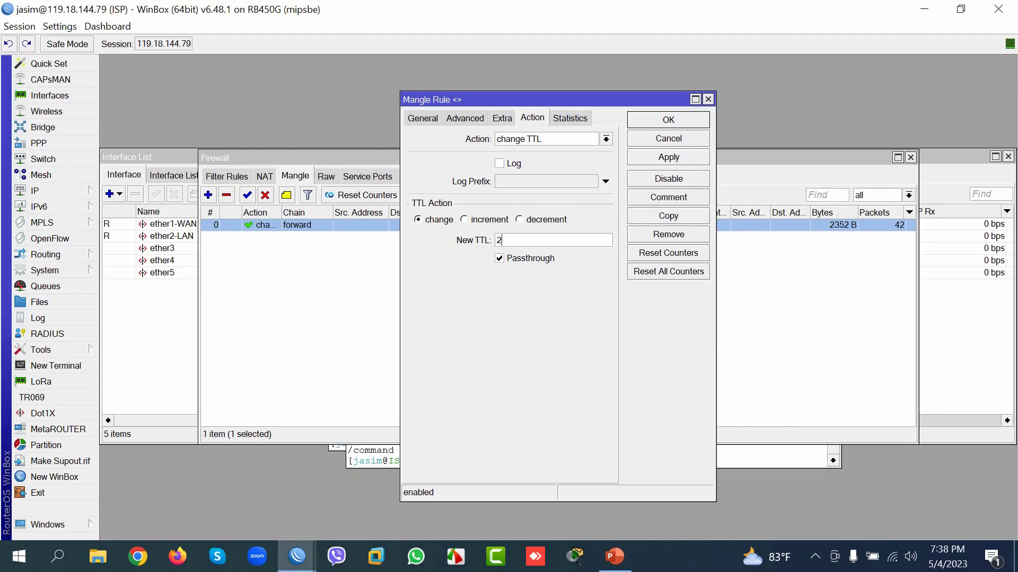
pyautogui.doubleClick(499, 241)
pyautogui.click(614, 556)
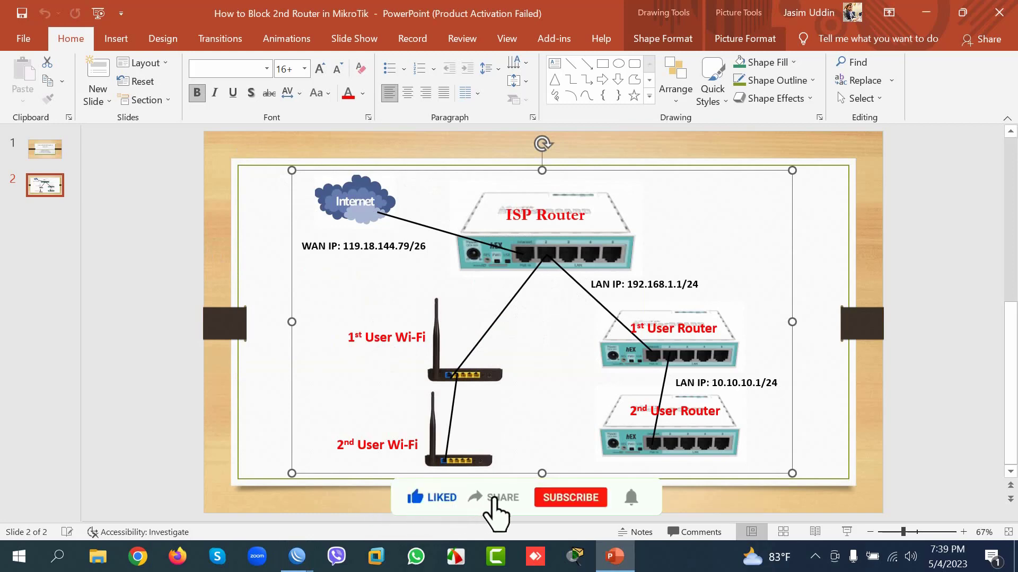
pyautogui.moveTo(297, 557)
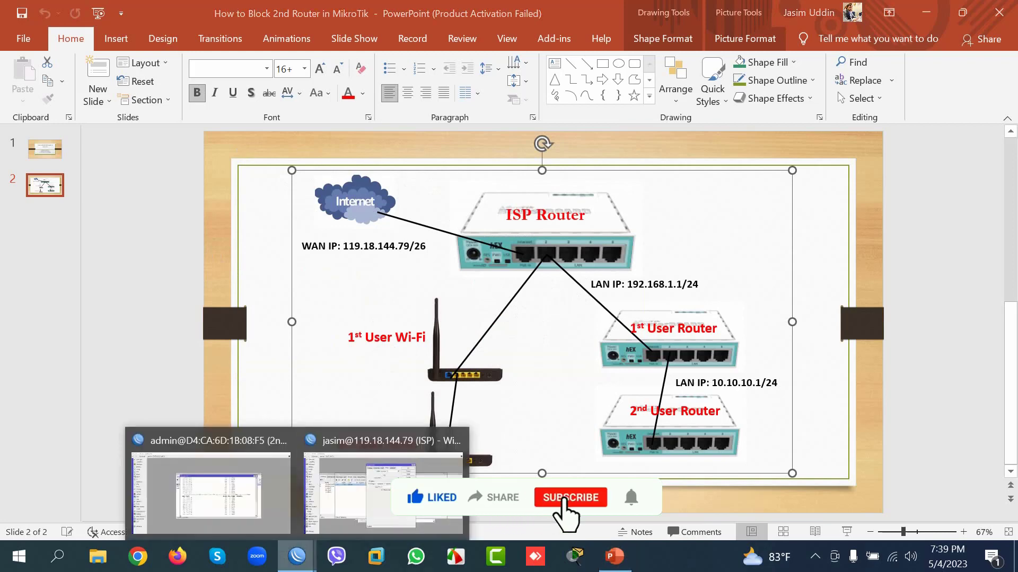
pyautogui.click(383, 493)
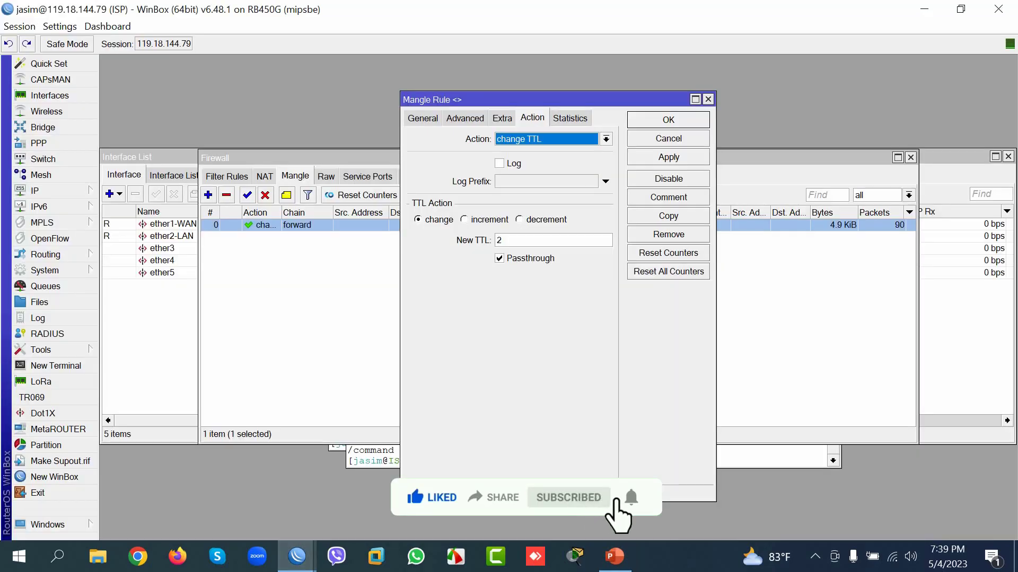
pyautogui.write('1')
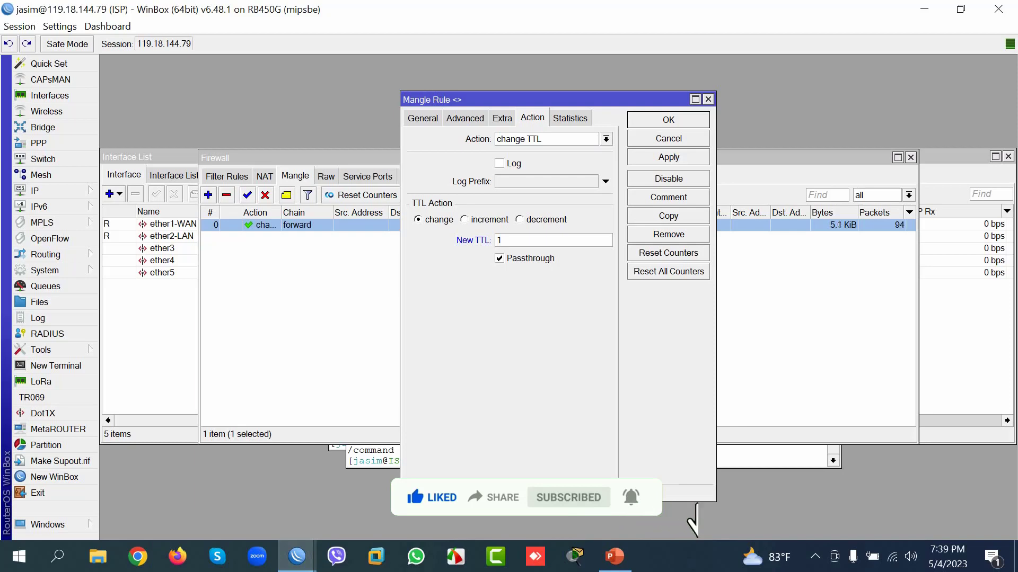
pyautogui.click(668, 157)
pyautogui.click(669, 120)
# Check the running 8.8.8.8 ping in the second router's terminal.
pyautogui.moveTo(297, 557)
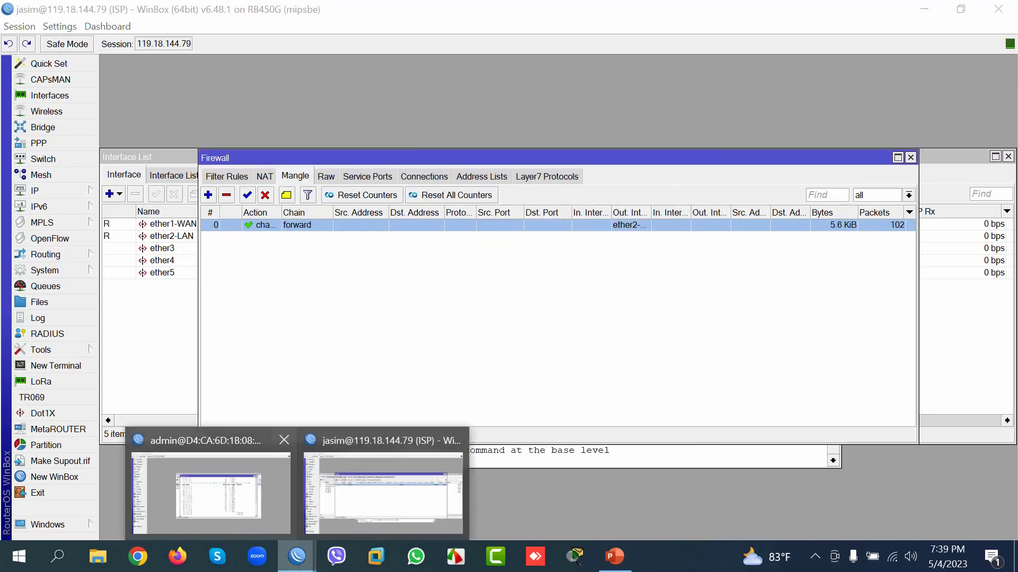
pyautogui.click(211, 485)
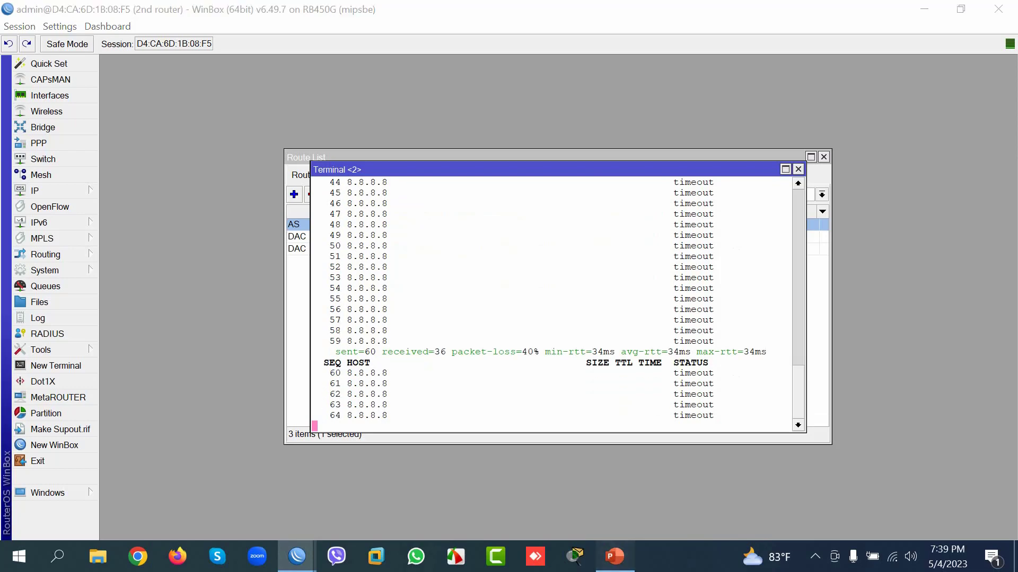
# Switch to the ISP router's WinBox session, set the forward mangle rule's new TTL to 2, and save the rule.
pyautogui.click(614, 557)
pyautogui.click(614, 556)
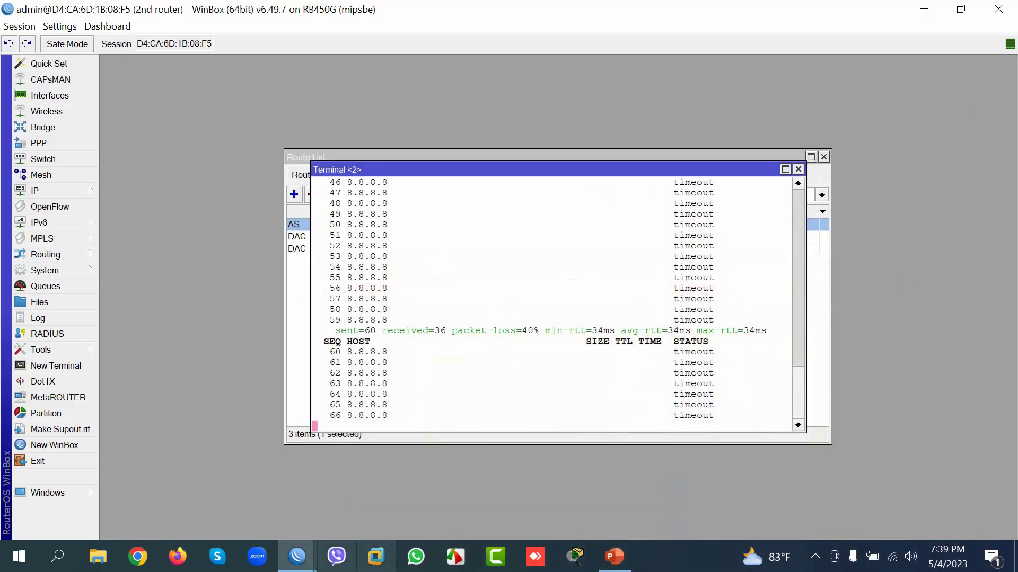
pyautogui.moveTo(297, 557)
pyautogui.click(383, 493)
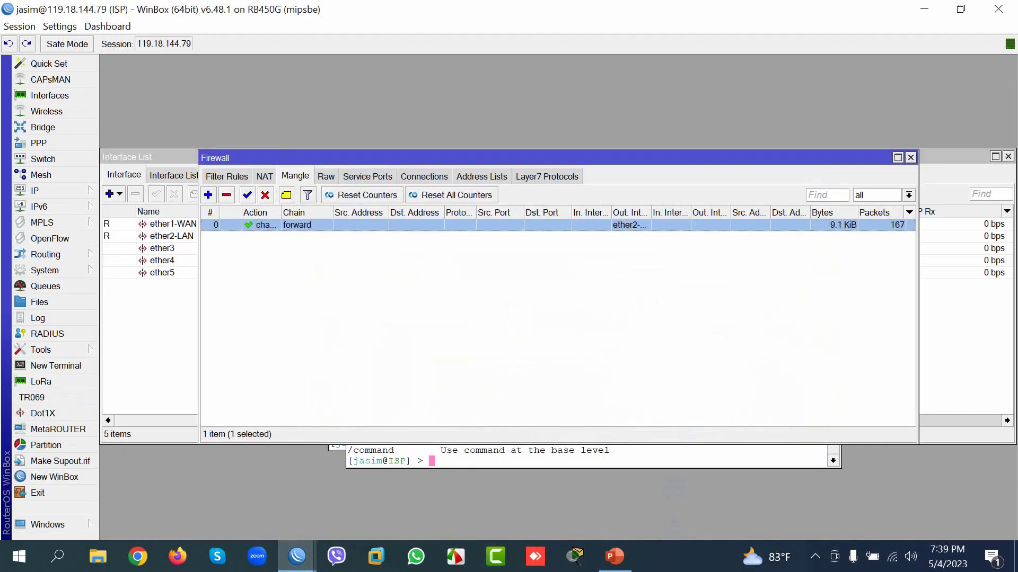
pyautogui.doubleClick(413, 225)
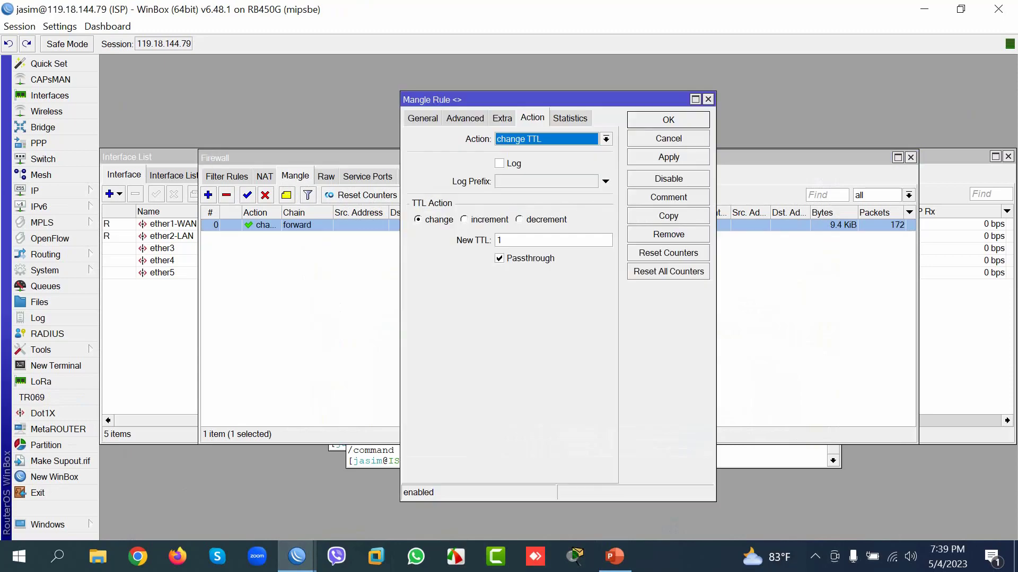
pyautogui.doubleClick(499, 241)
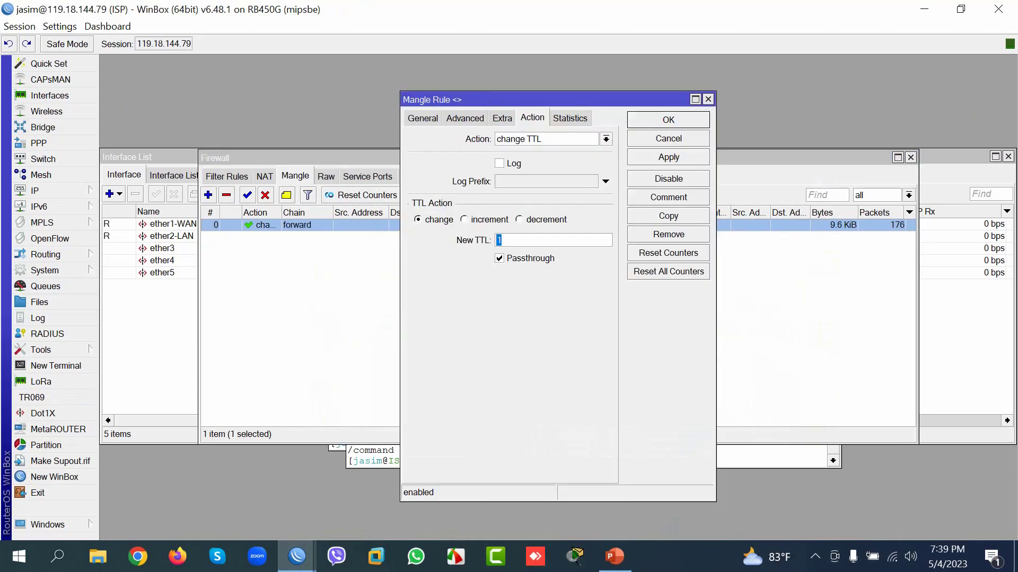
pyautogui.write('2')
pyautogui.click(669, 158)
pyautogui.press('Return')
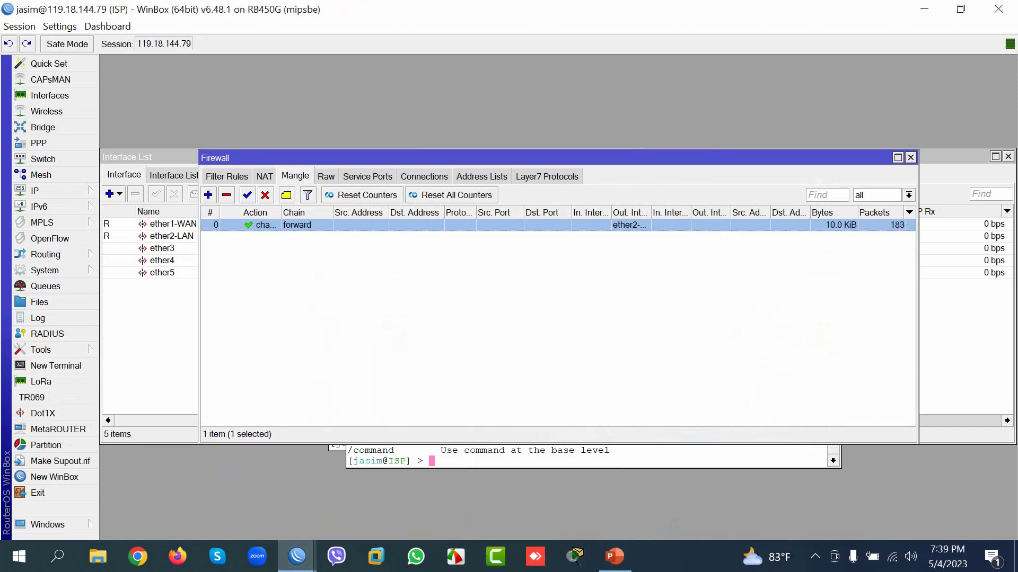
# Check the 8.8.8.8 ping in the second router's WinBox session, and switch to the network diagram in PowerPoint.
pyautogui.moveTo(297, 556)
pyautogui.click(205, 488)
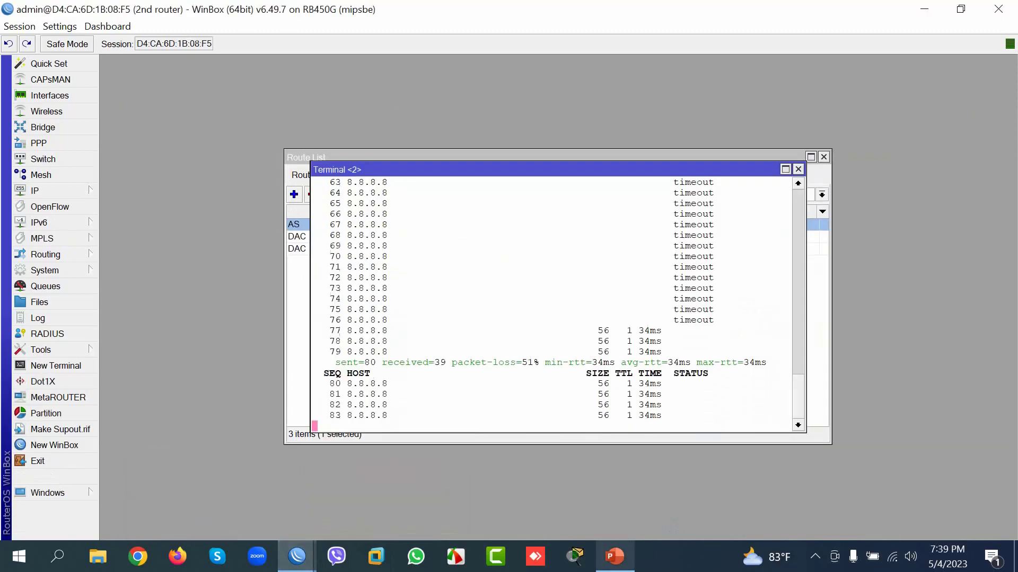
pyautogui.click(615, 557)
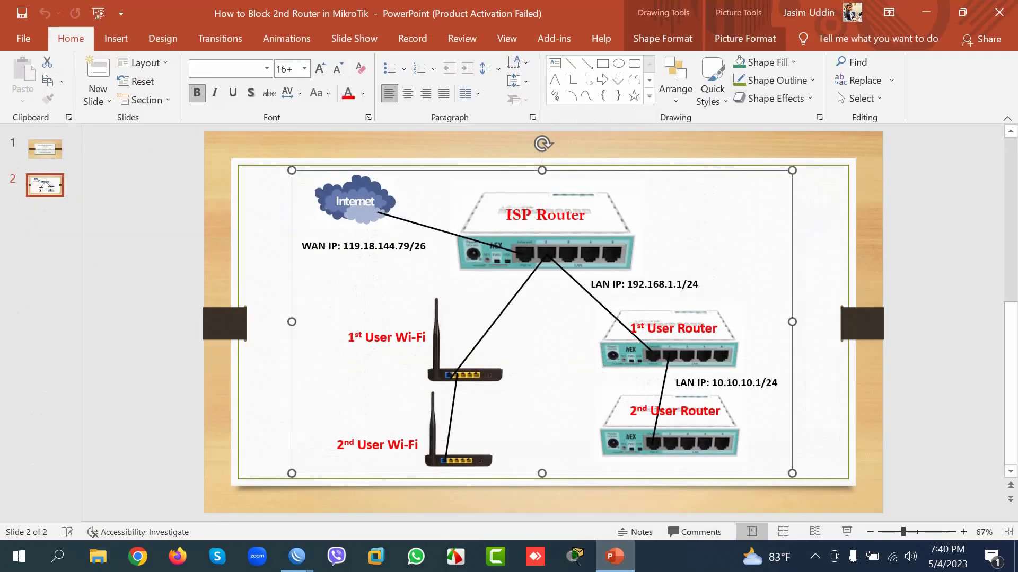